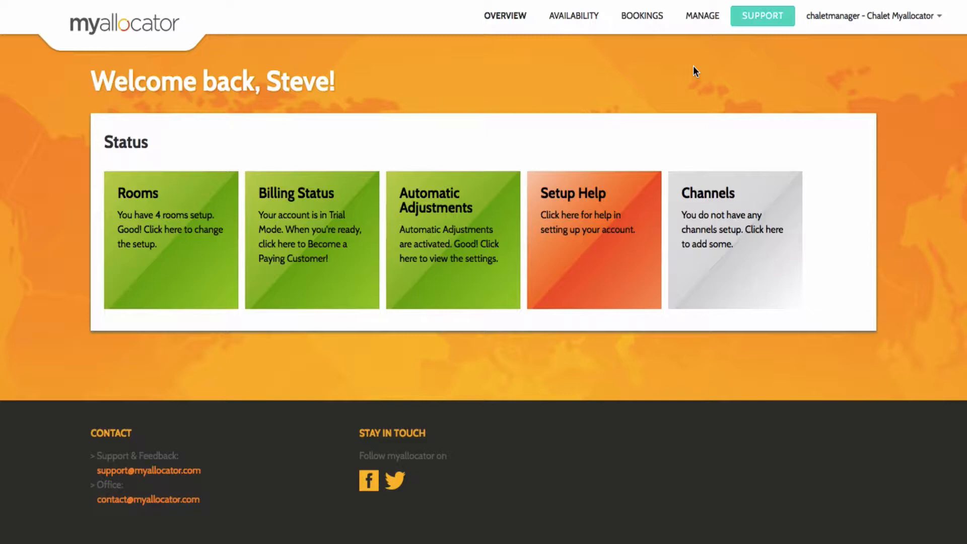
Open the property's General Details and review the options for default minimum stay, check-in time and check-out time
left_click(708, 20)
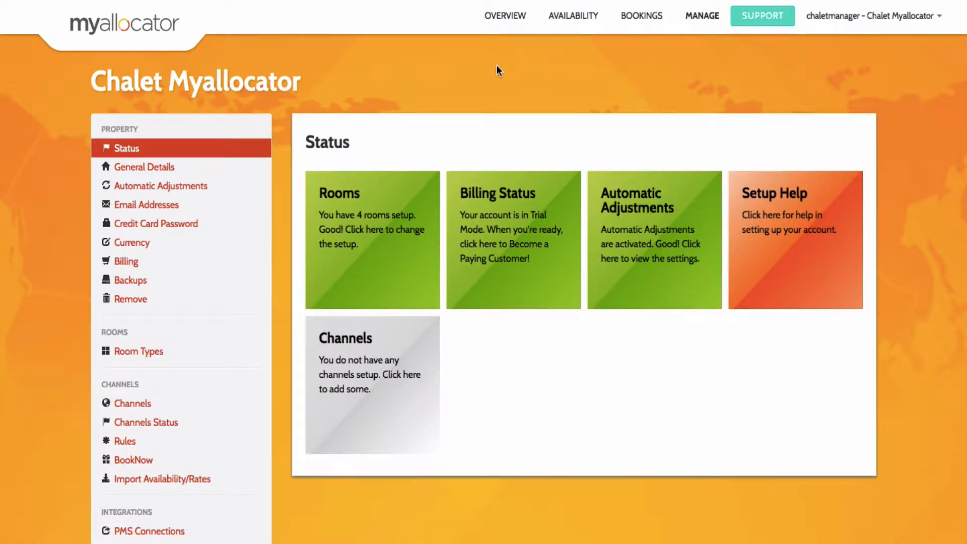
left_click(151, 175)
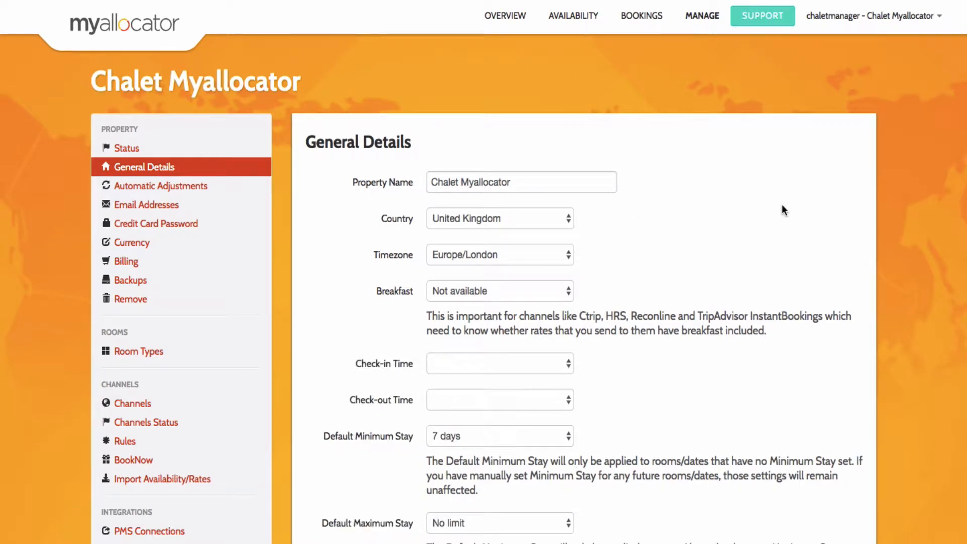
scroll(782, 204, "down", 5)
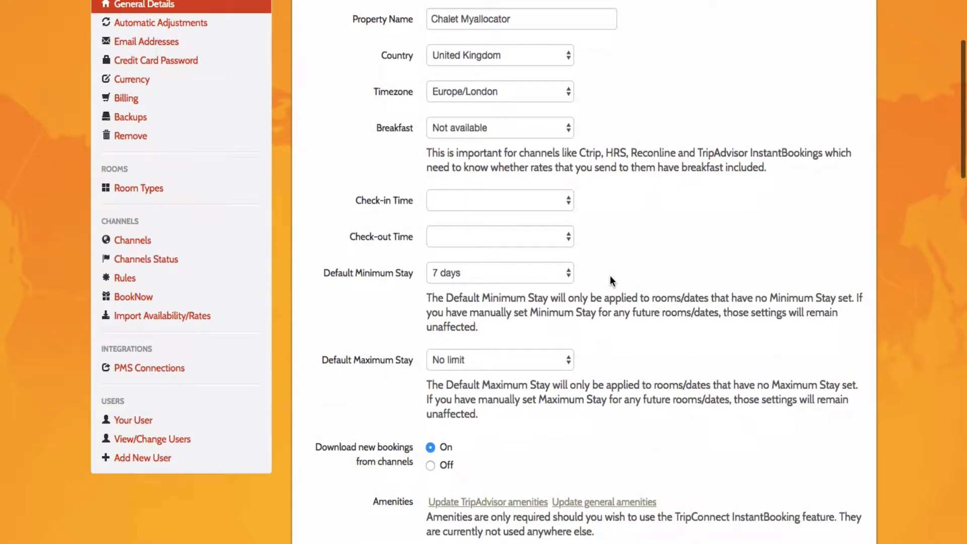
left_click(569, 276)
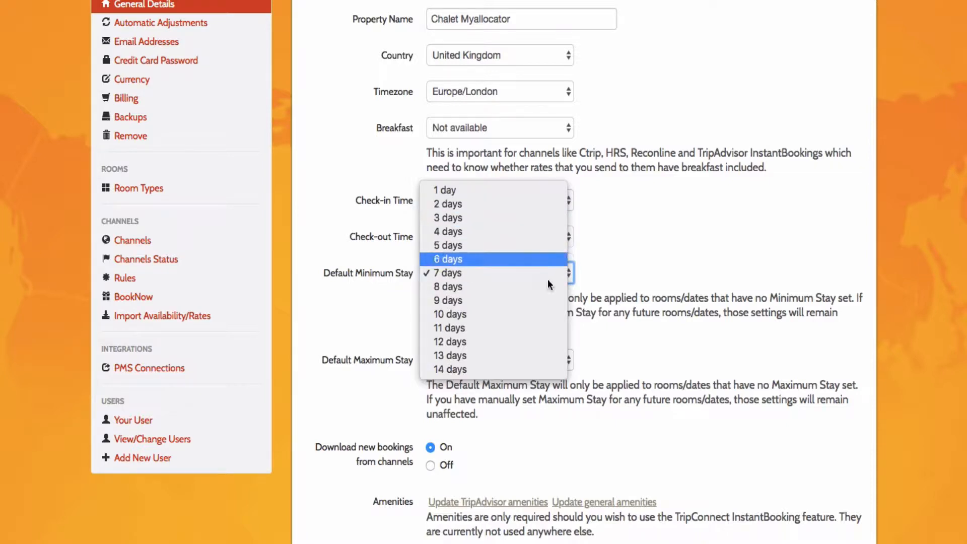
left_click(635, 272)
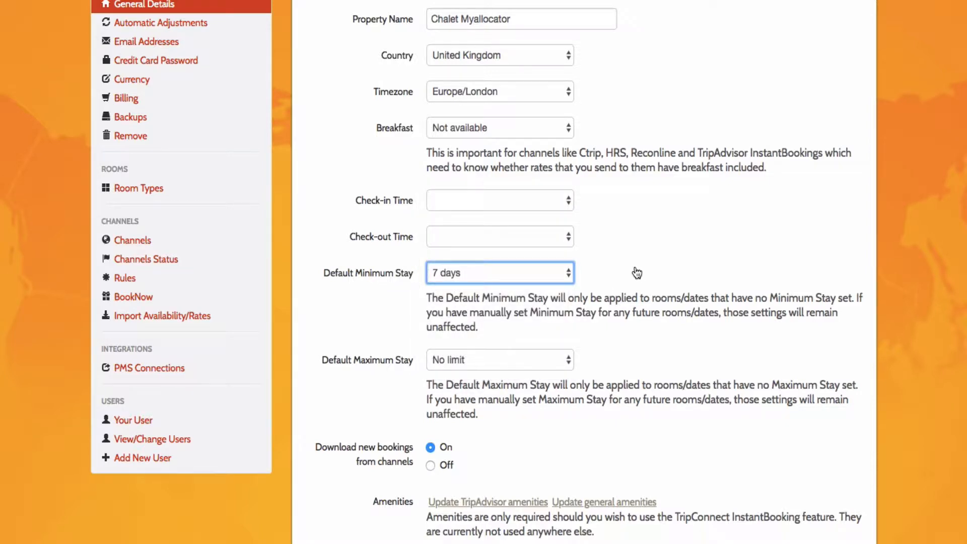
left_click(558, 204)
left_click(655, 213)
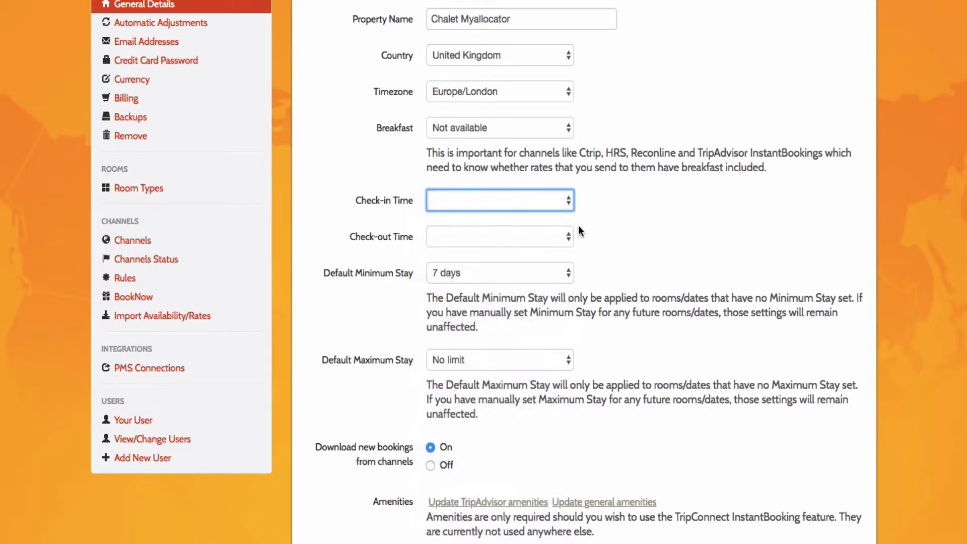
left_click(570, 236)
left_click(649, 249)
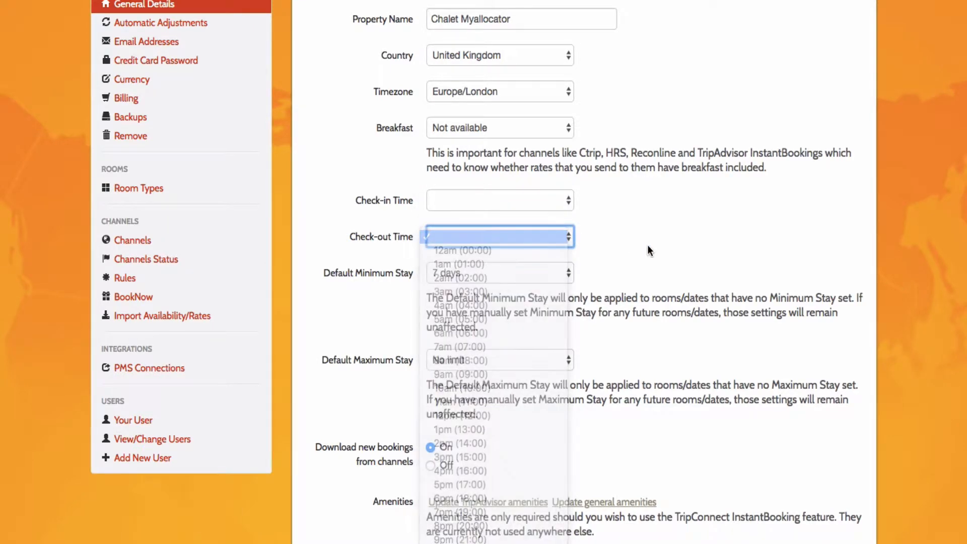
Set the property type to Chalet and save the general details
scroll(608, 289, "down", 5)
left_click(547, 352)
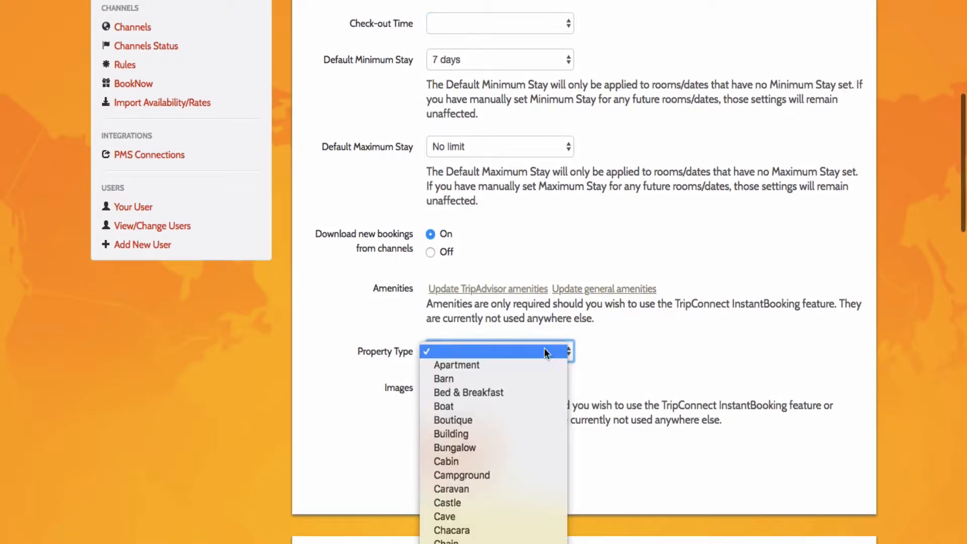
scroll(537, 437, "down", 3)
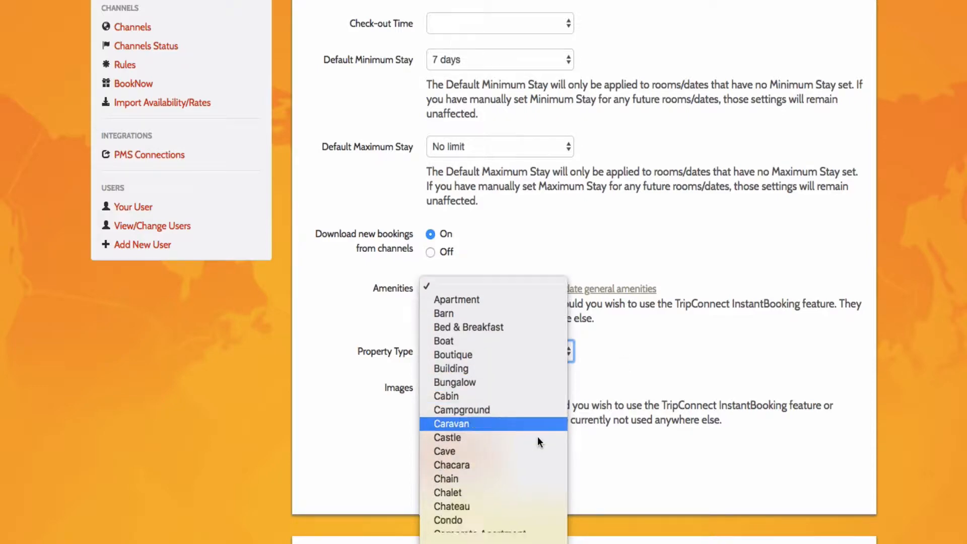
scroll(536, 442, "down", 2)
left_click(533, 413)
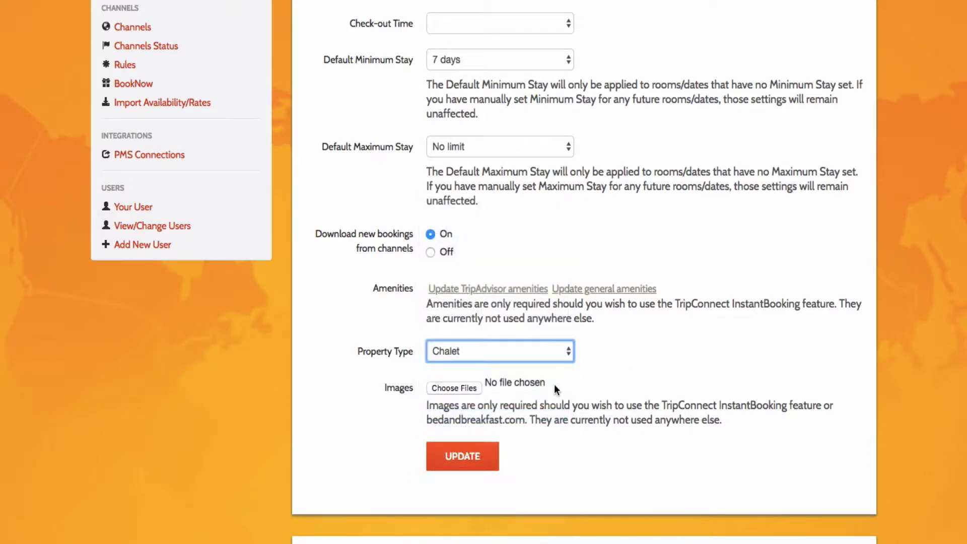
scroll(472, 406, "down", 7)
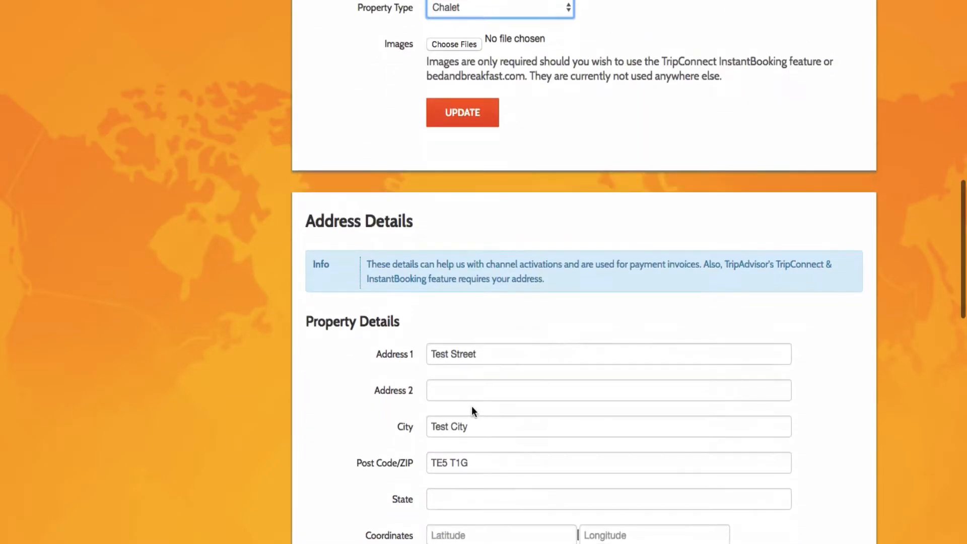
scroll(472, 406, "up", 5)
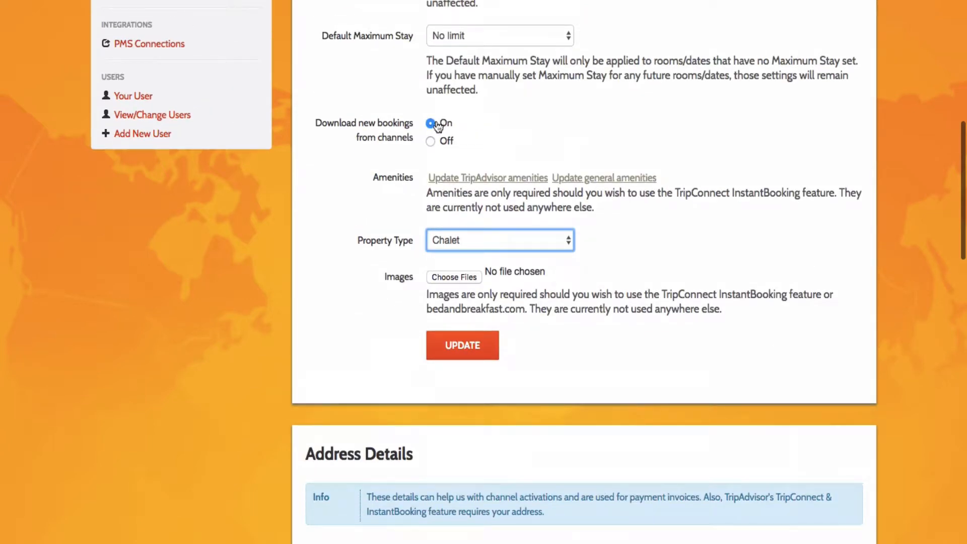
left_click(432, 344)
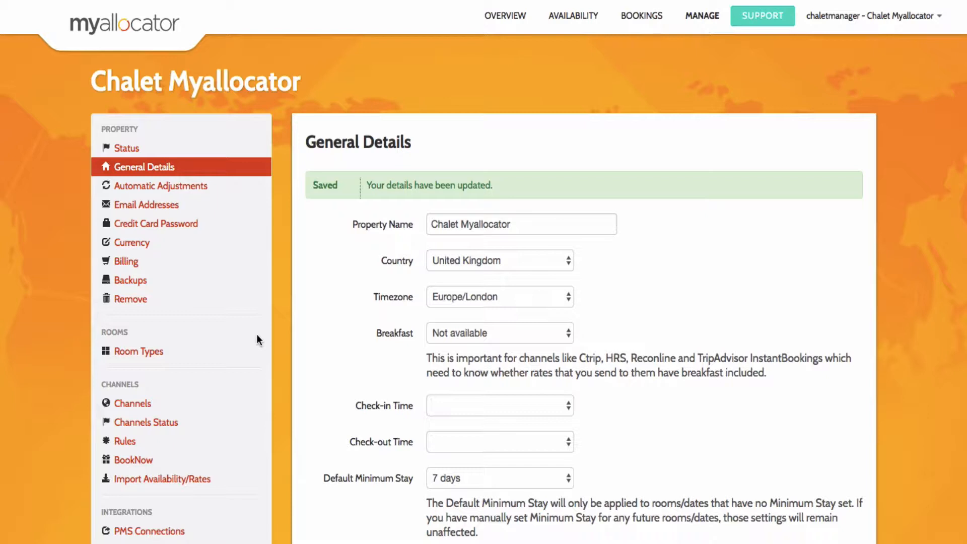
Open the Single Room room type, review its settings, save it and return to the room types list
left_click(162, 359)
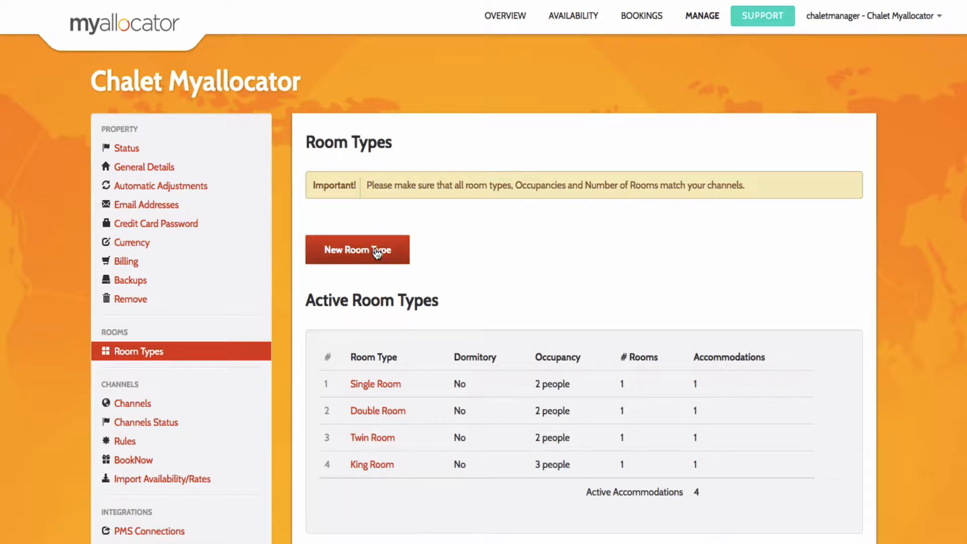
left_click(383, 385)
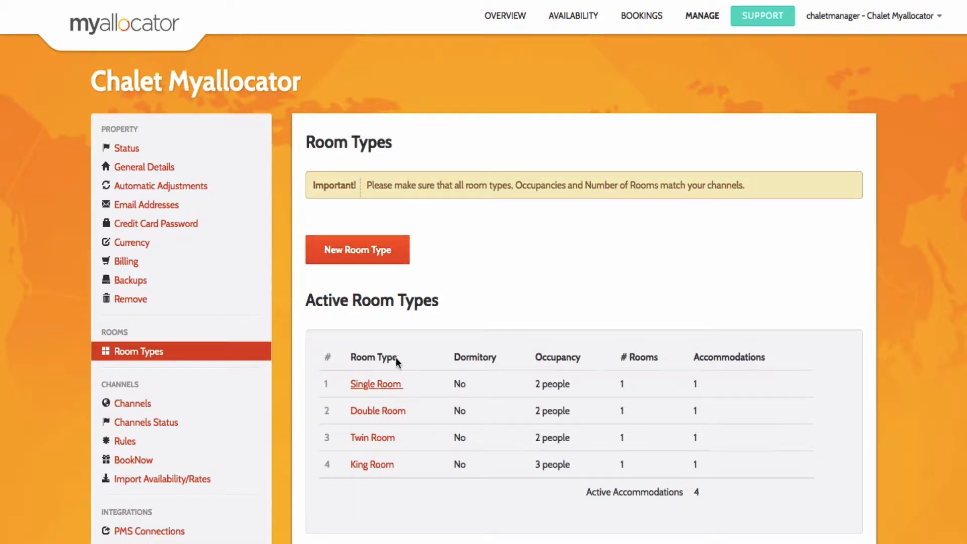
scroll(835, 201, "down", 1)
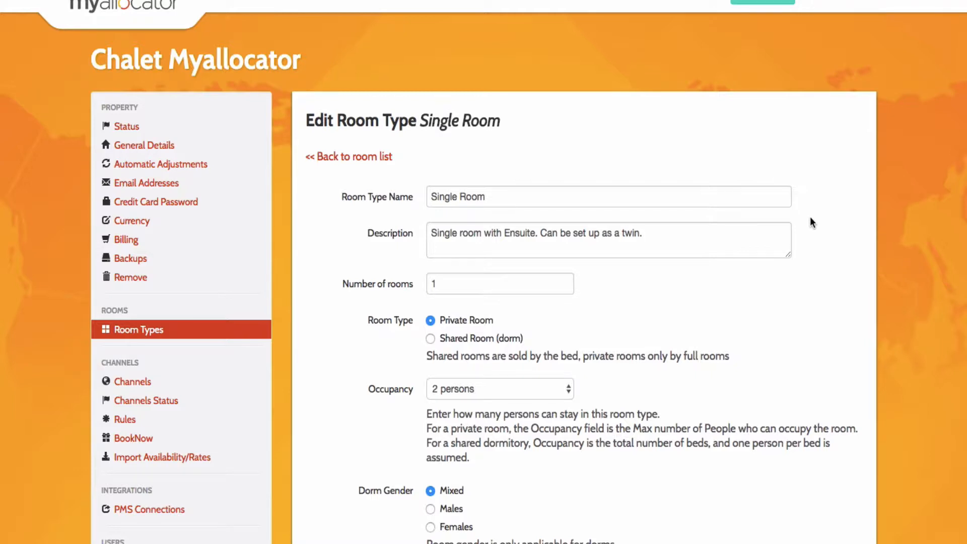
scroll(806, 218, "down", 5)
scroll(805, 216, "down", 1)
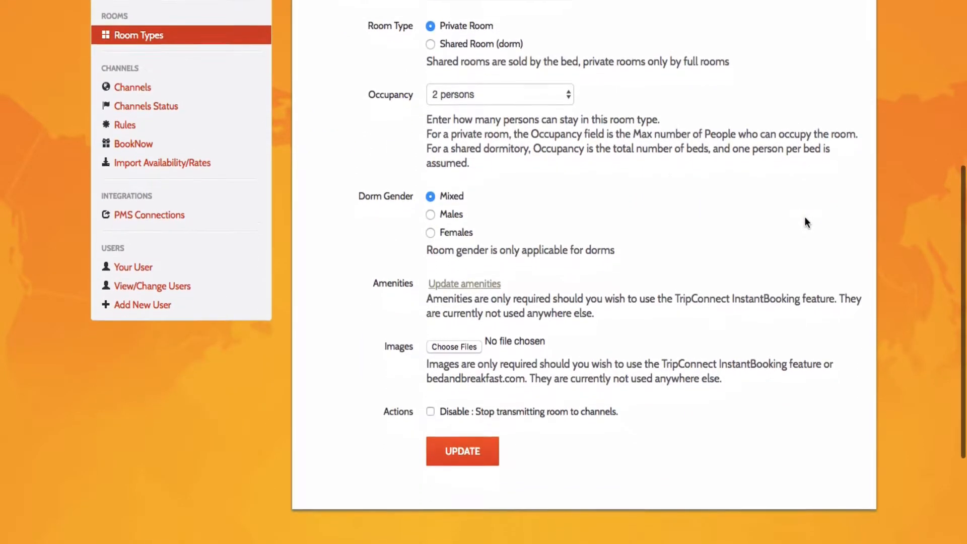
left_click(485, 464)
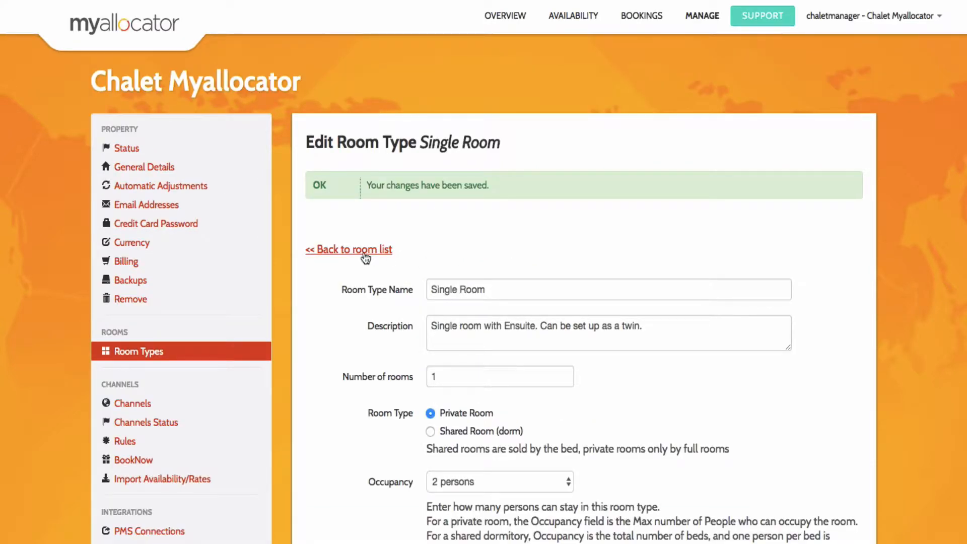
left_click(240, 356)
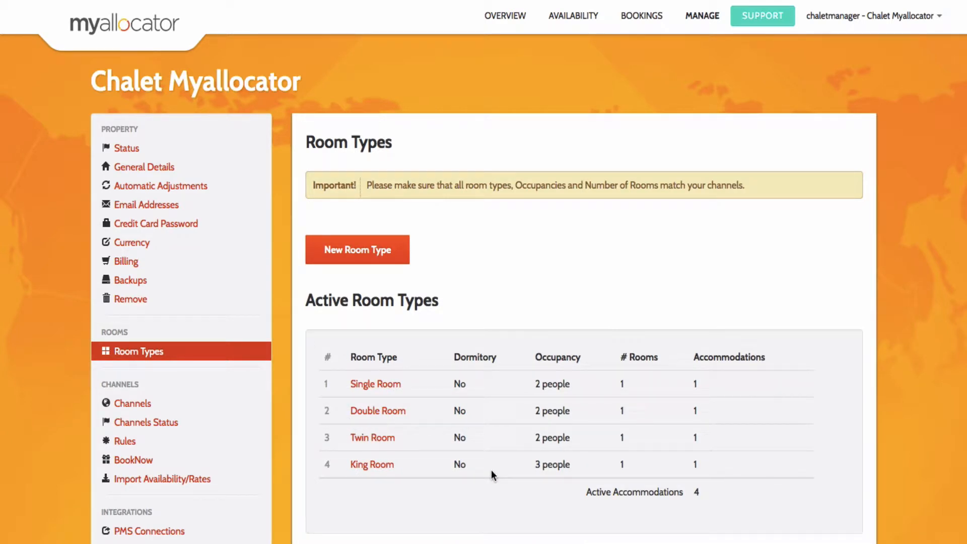
Open the property's PMS connections and select ChaletManager as the system to connect
scroll(207, 432, "down", 3)
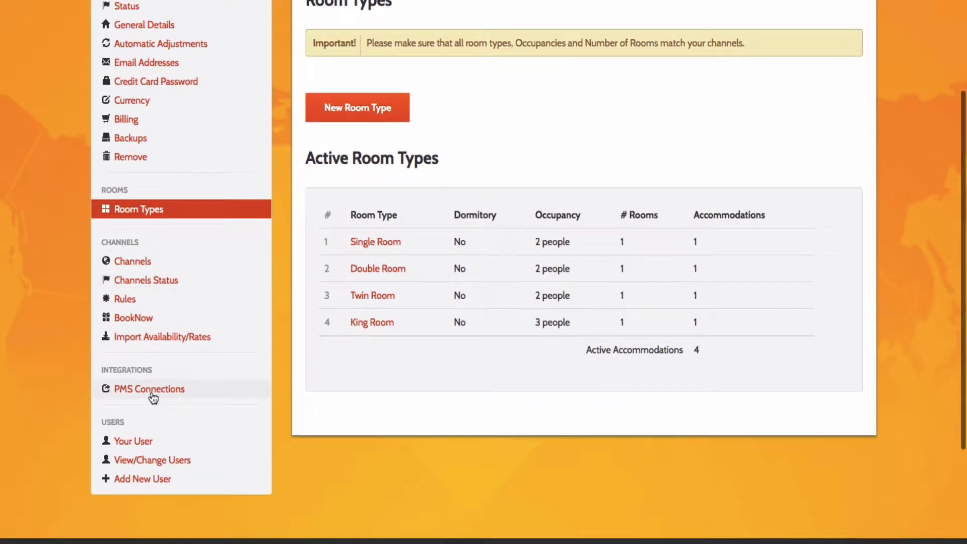
left_click(151, 394)
scroll(534, 355, "down", 3)
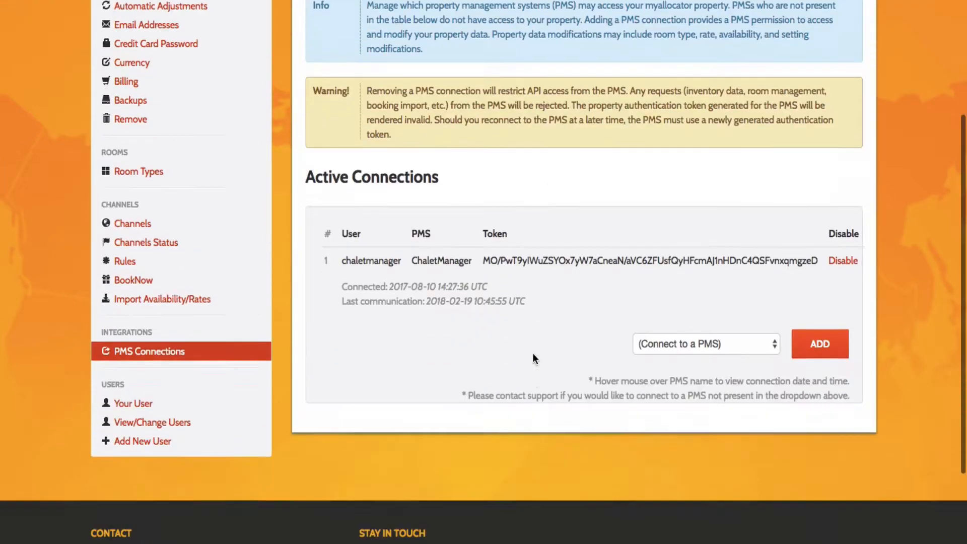
scroll(533, 359, "down", 2)
left_click(706, 270)
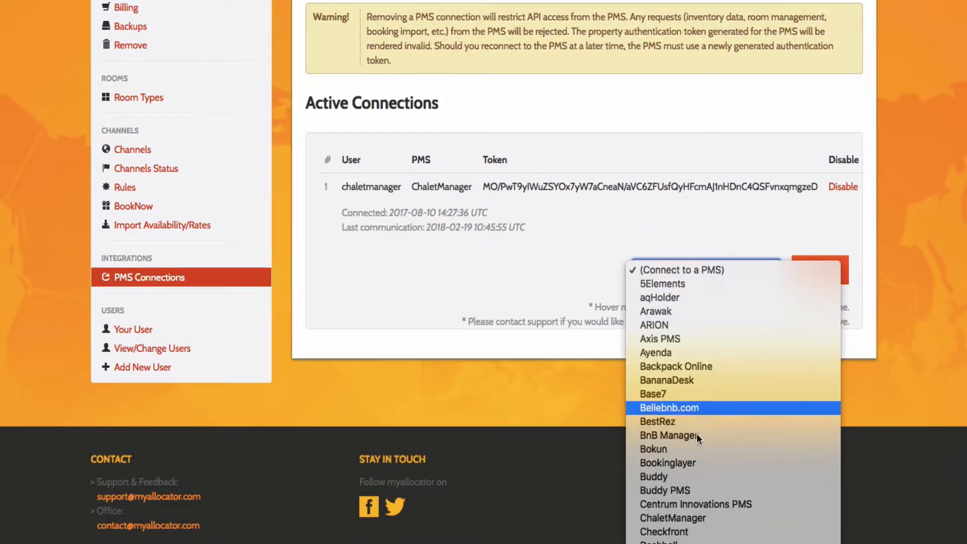
left_click(697, 519)
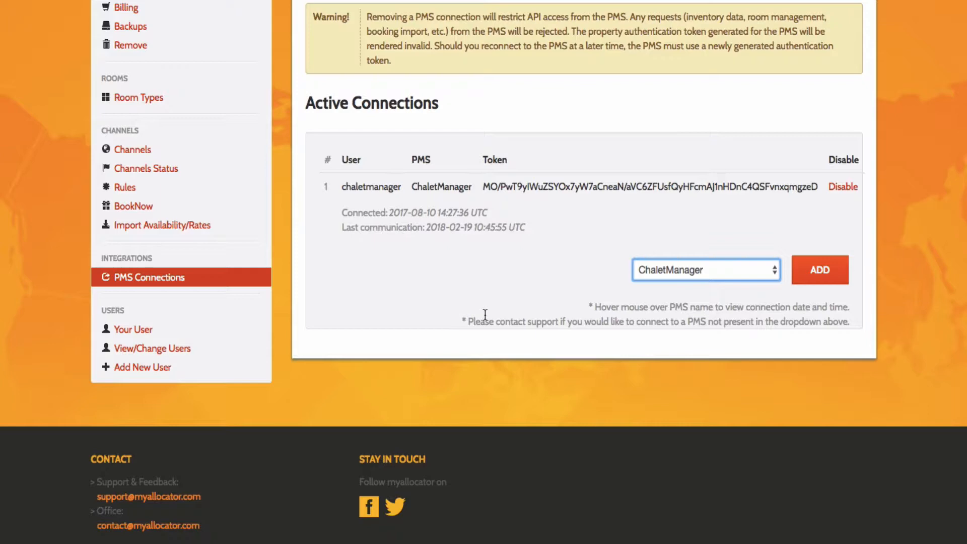
scroll(484, 313, "up", 5)
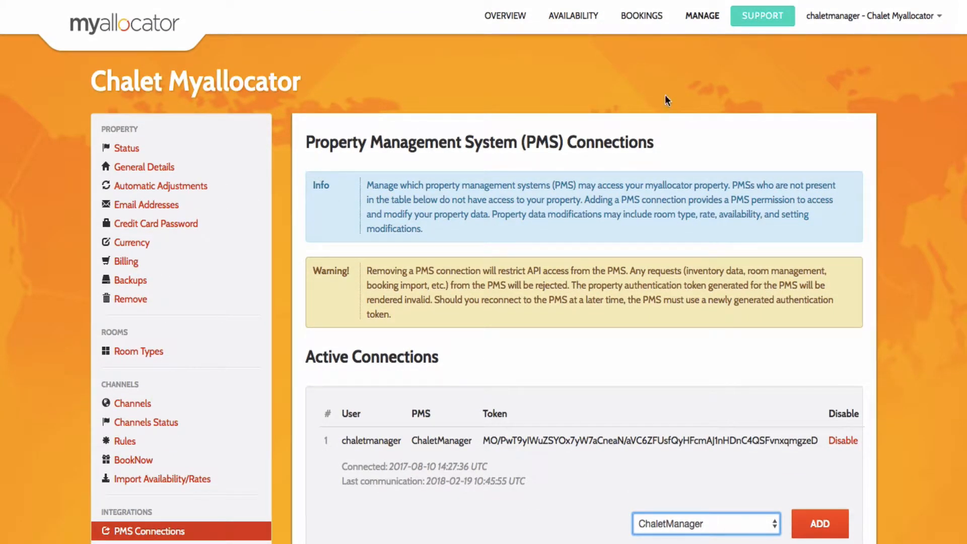
Switch to ChaletManager and open the myallocator channel manager module's settings for editing
left_click(940, 19)
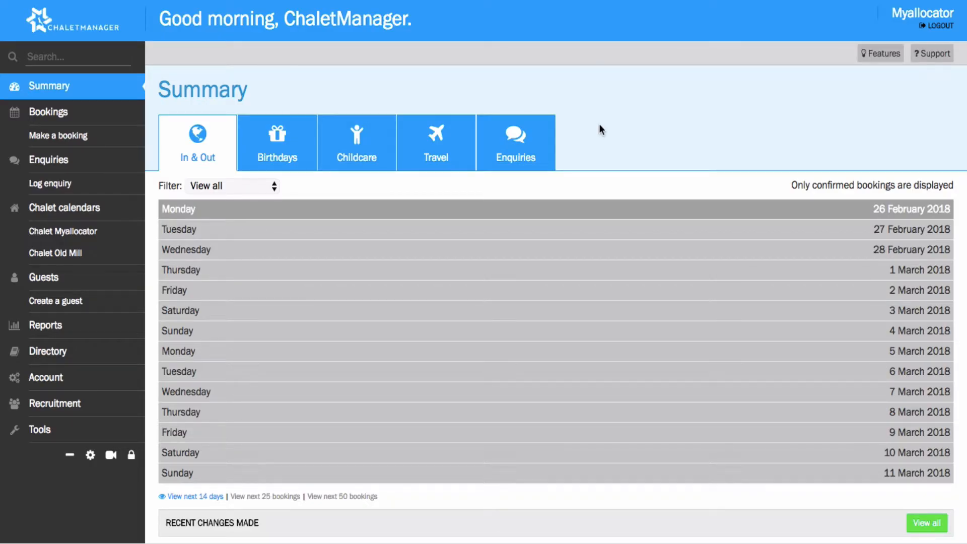
left_click(107, 386)
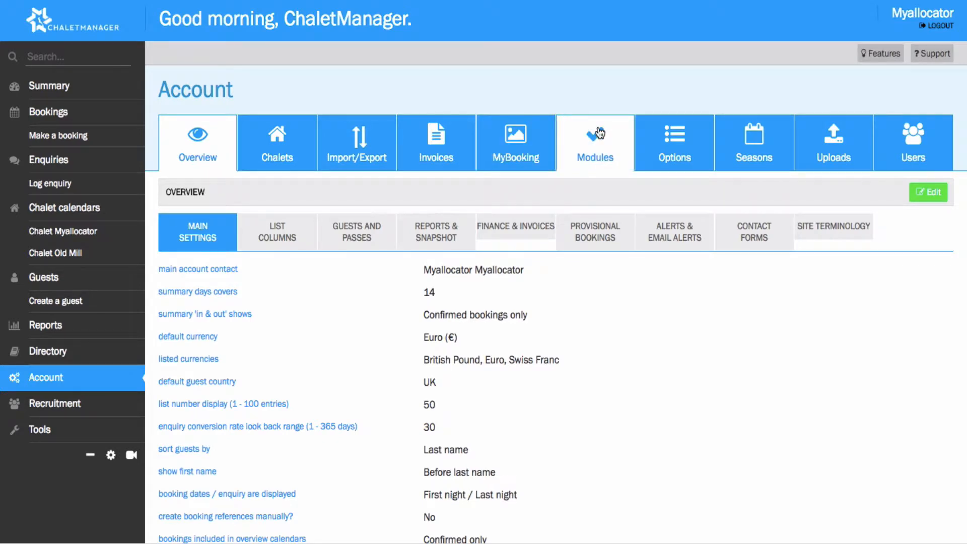
left_click(597, 134)
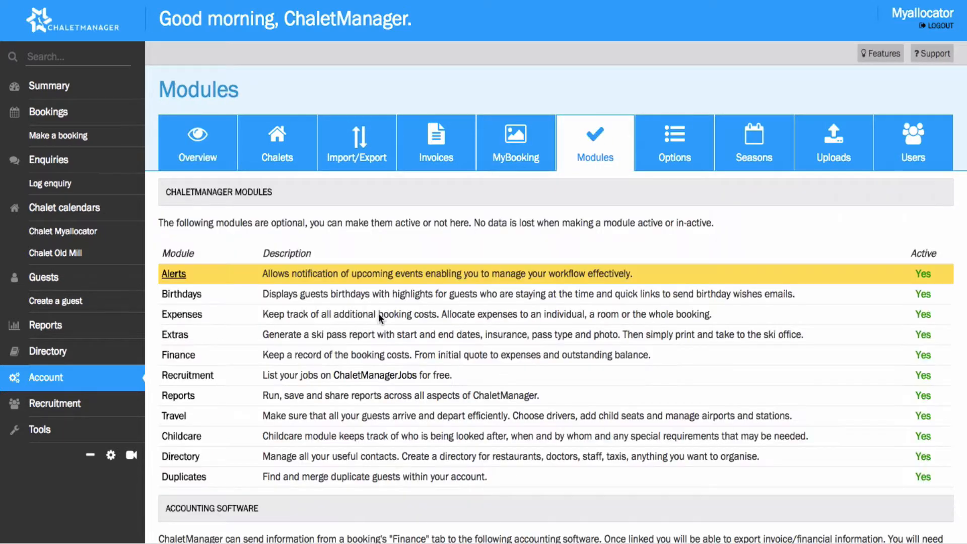
scroll(378, 313, "down", 10)
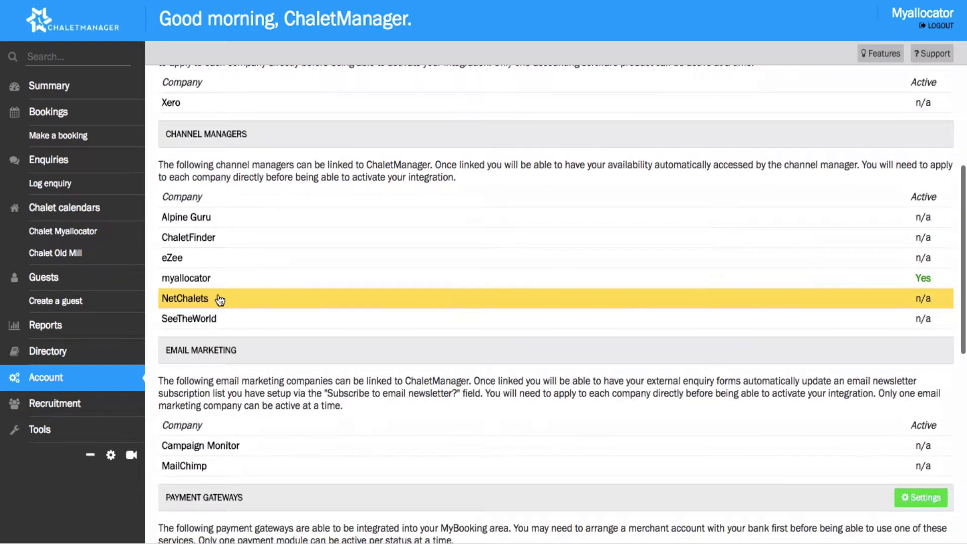
left_click(210, 279)
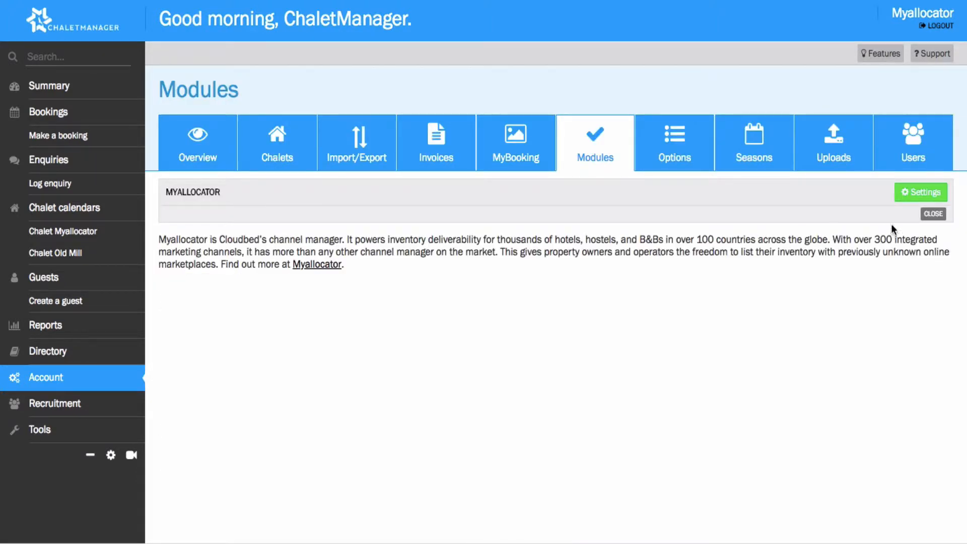
left_click(912, 198)
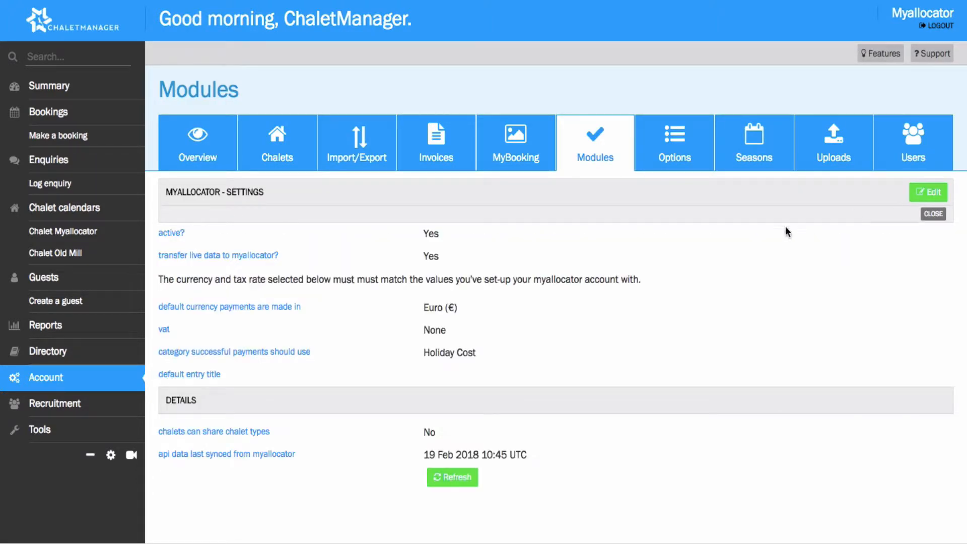
left_click(916, 194)
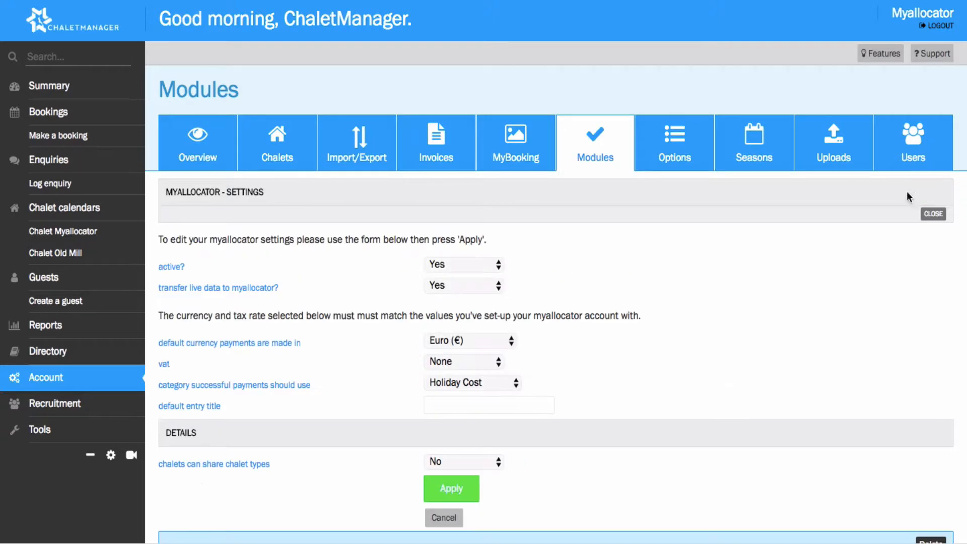
Review the live data transfer, default currency and VAT choices, keeping them at Yes, Euro (€) and None
scroll(705, 250, "down", 1)
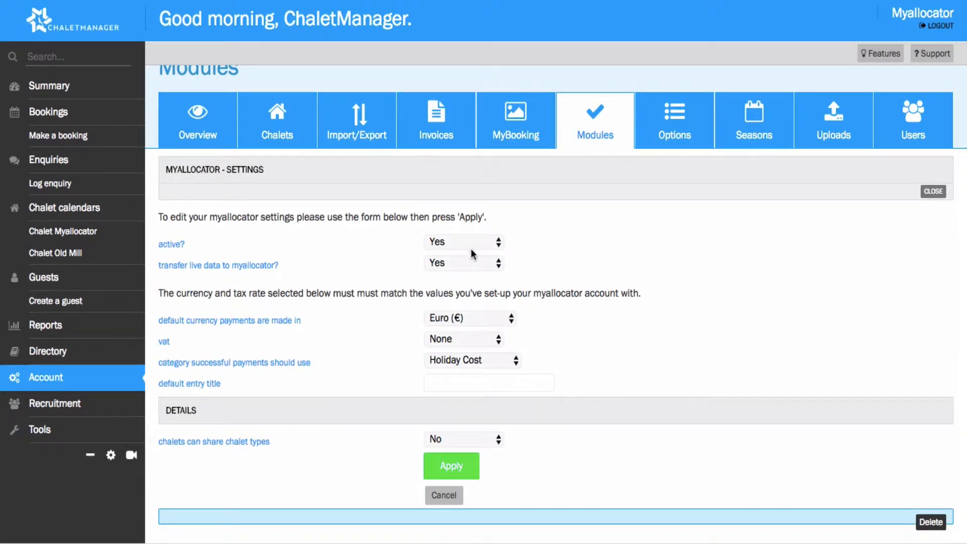
left_click(500, 263)
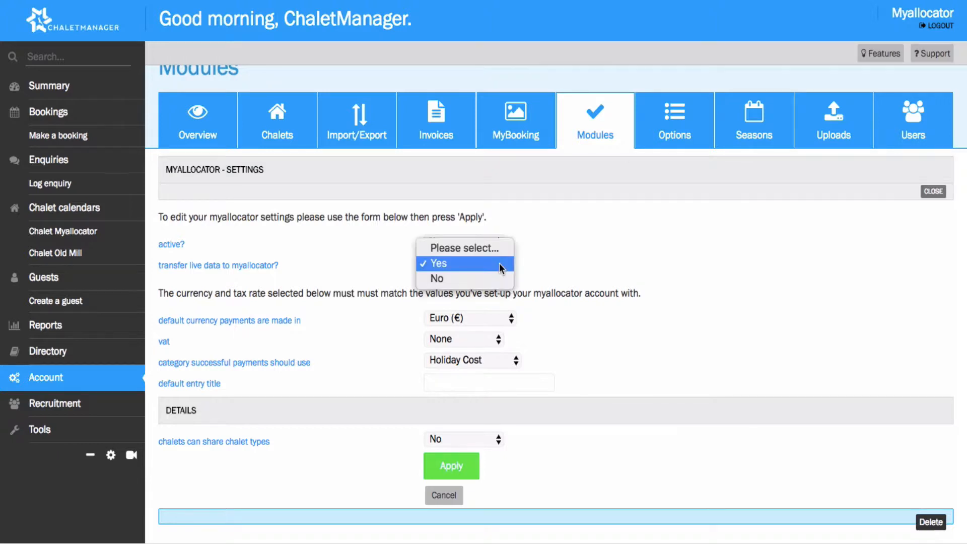
left_click(530, 264)
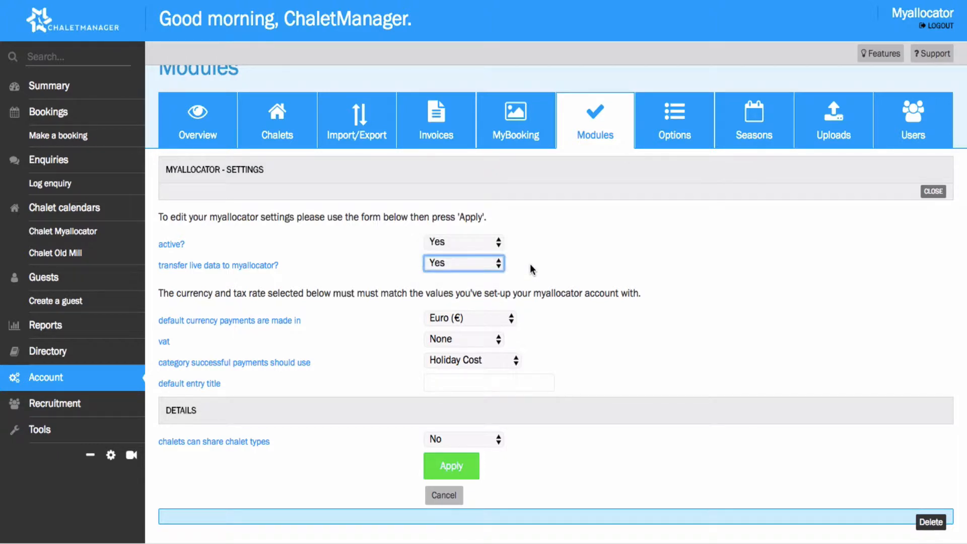
left_click(509, 320)
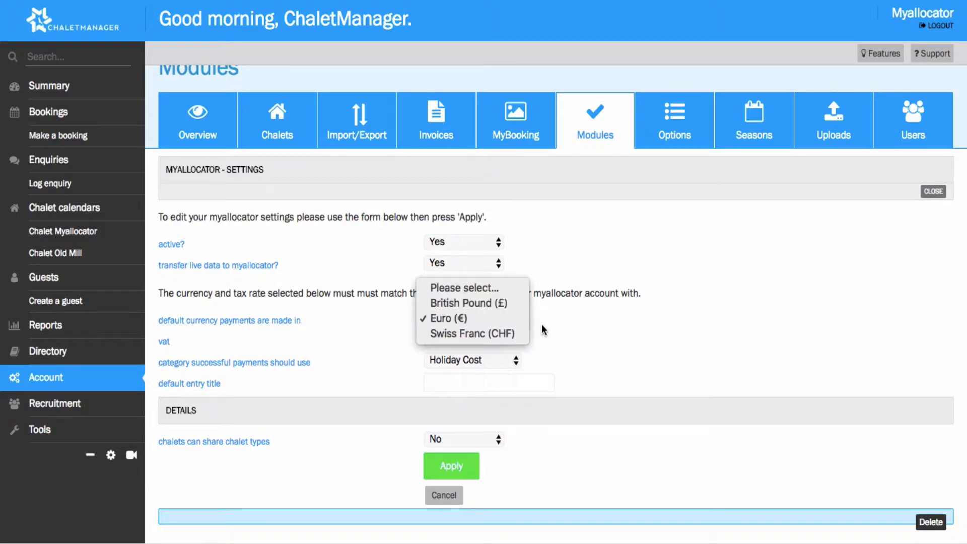
left_click(542, 326)
left_click(500, 340)
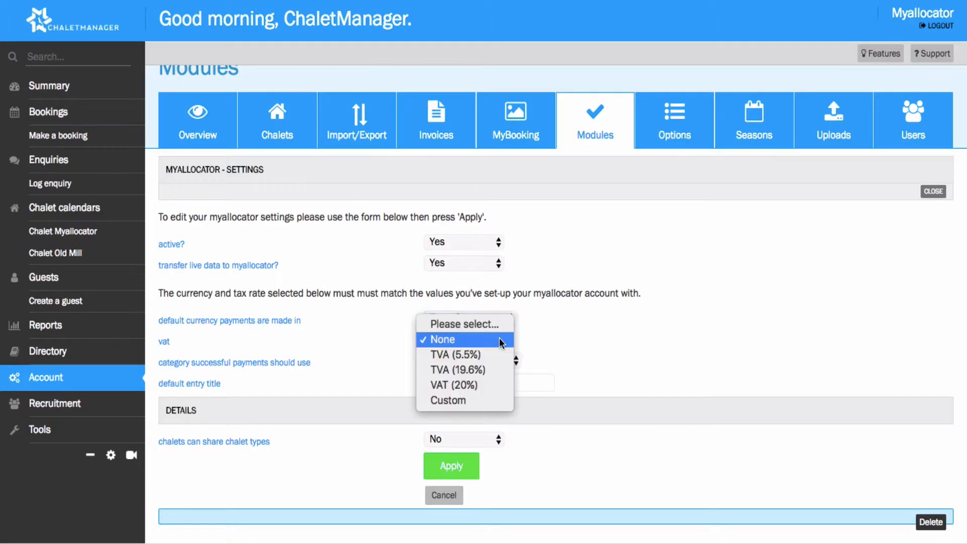
left_click(555, 358)
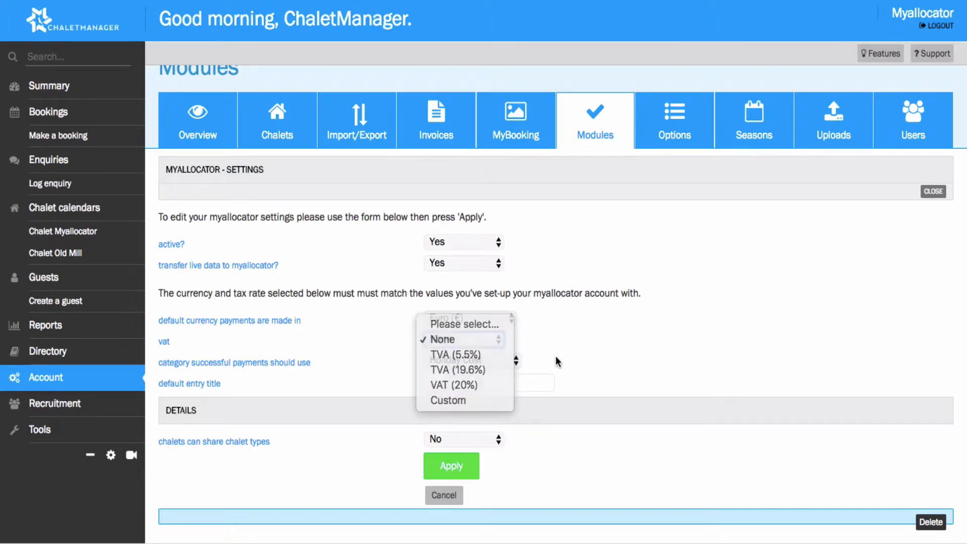
Keep Holiday Cost as the payment category, a blank default entry title and No for sharing chalet types, and apply the module settings
left_click(510, 360)
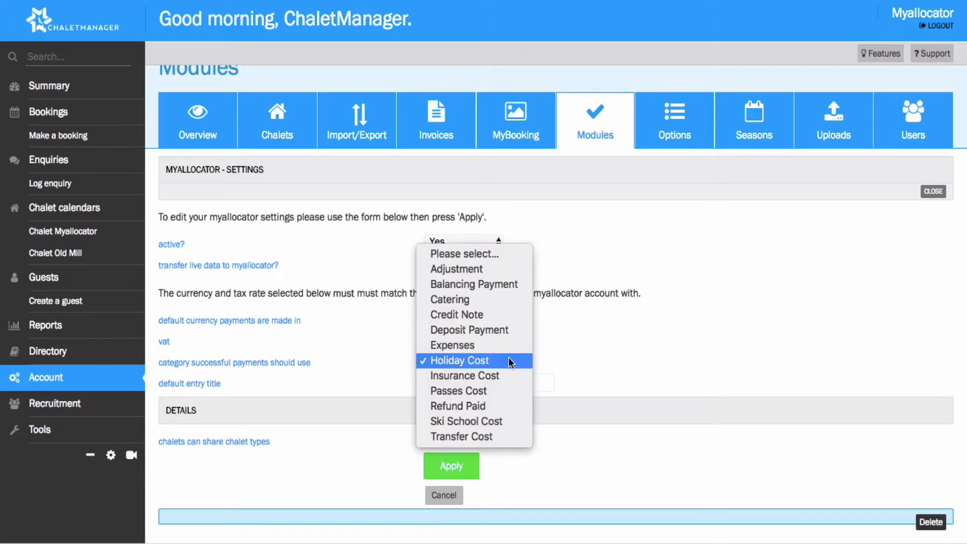
left_click(553, 363)
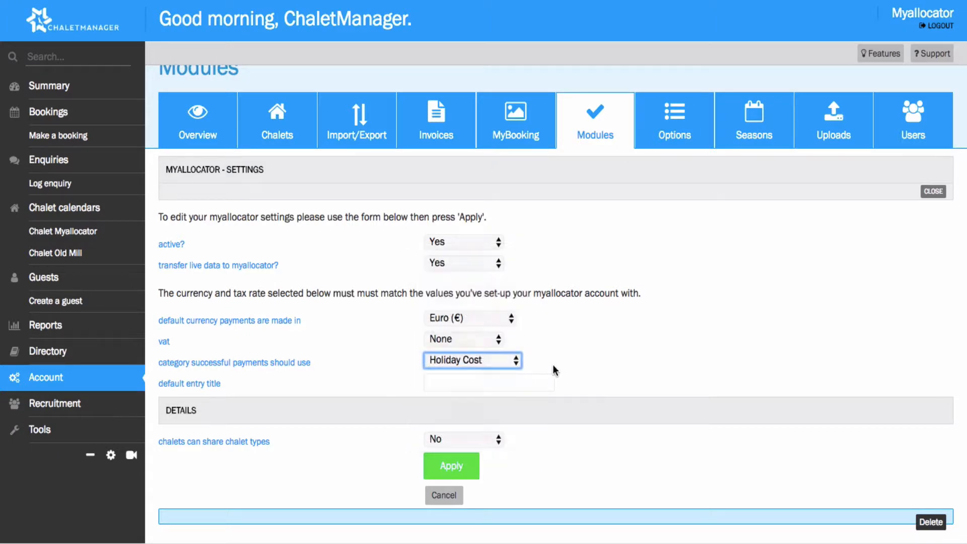
left_click(552, 380)
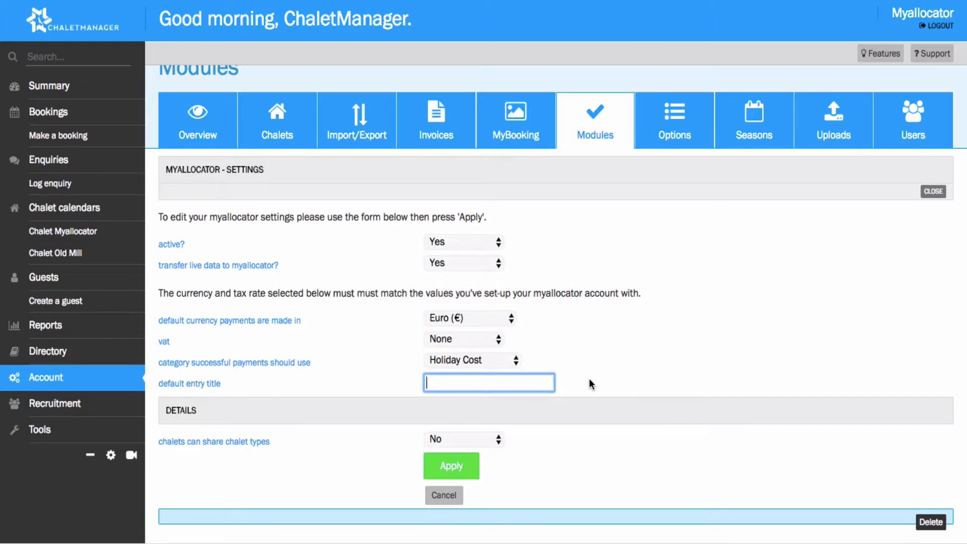
left_click(588, 354)
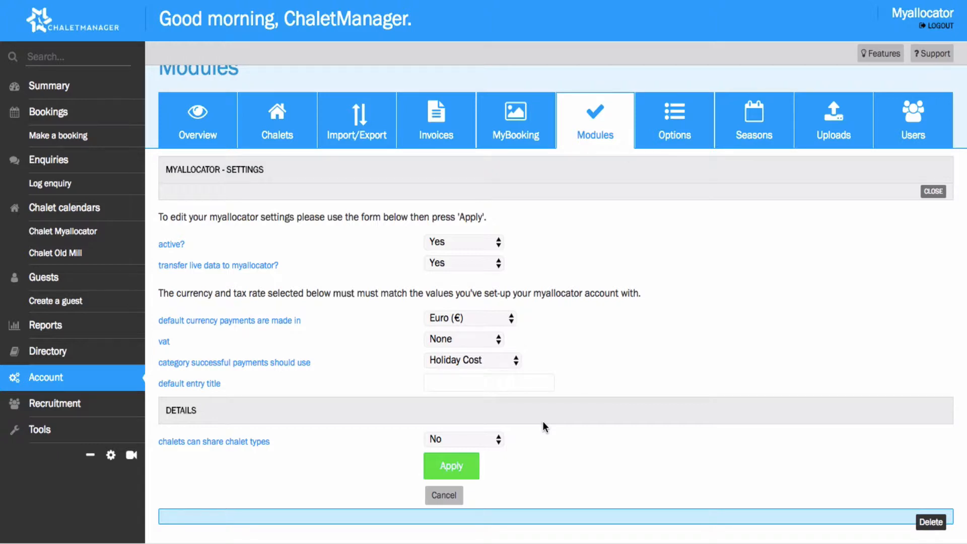
left_click(495, 442)
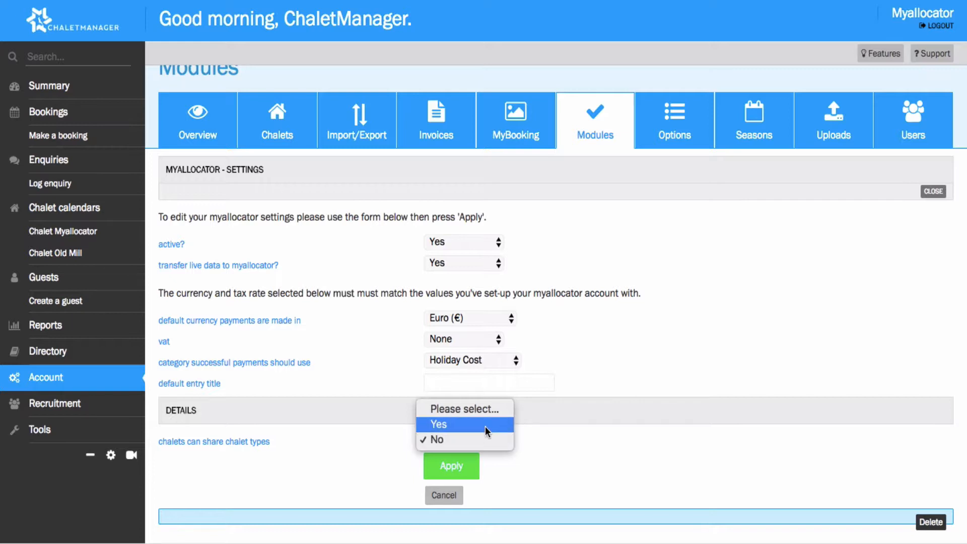
left_click(512, 479)
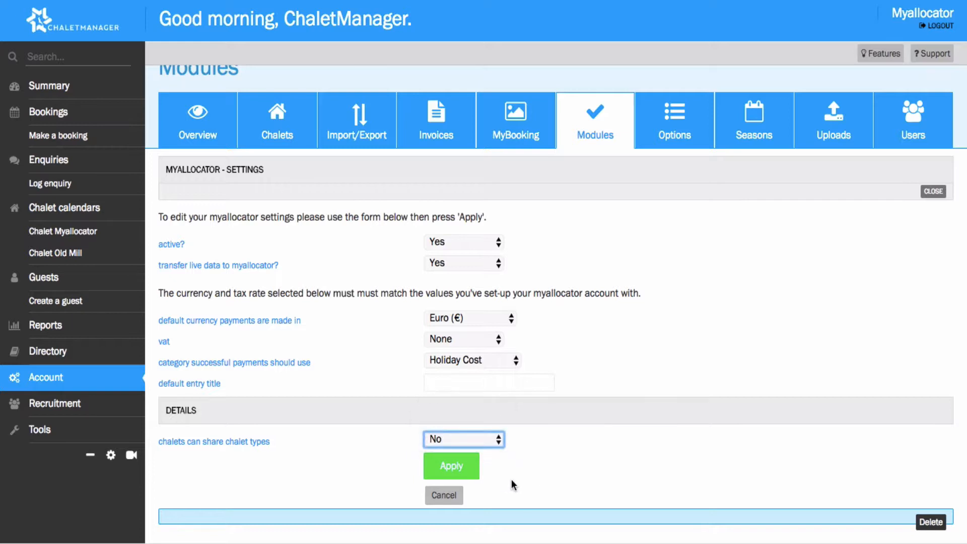
left_click(477, 477)
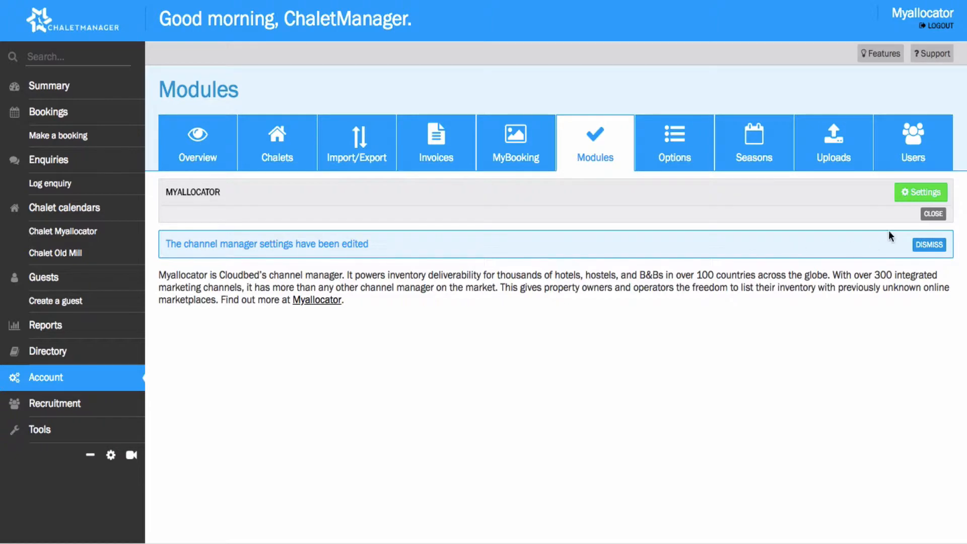
Close the module page and reopen the myallocator channel manager's settings to view the saved values
left_click(933, 213)
scroll(315, 426, "down", 3)
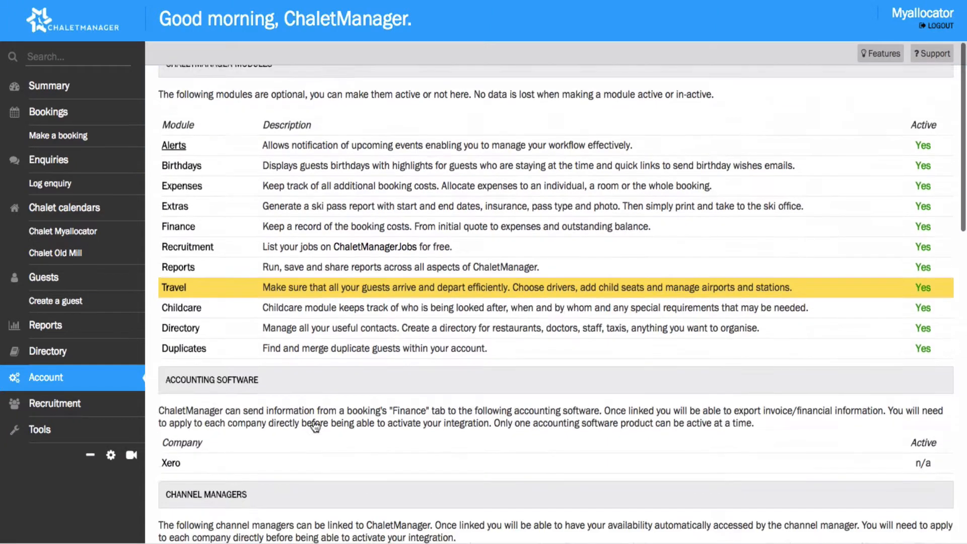
scroll(315, 426, "down", 5)
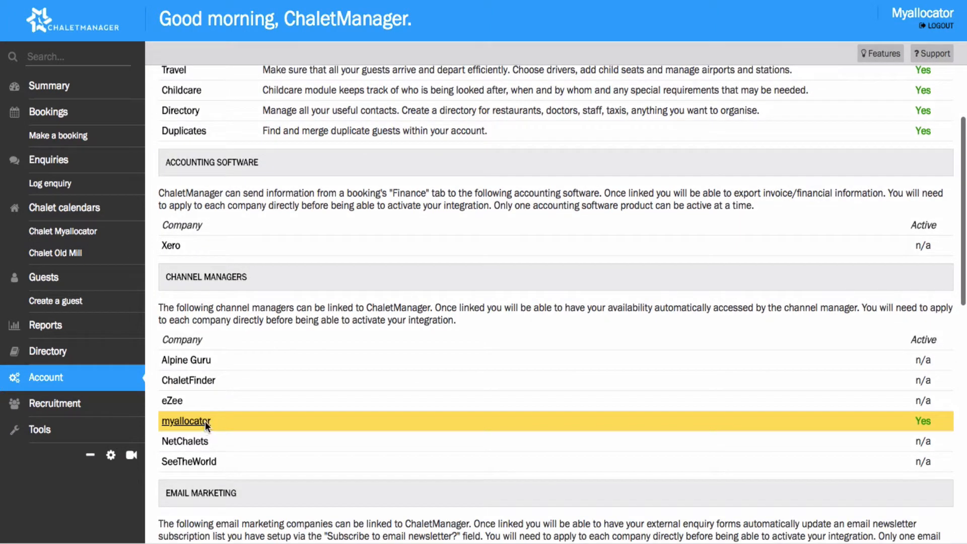
left_click(204, 421)
left_click(927, 192)
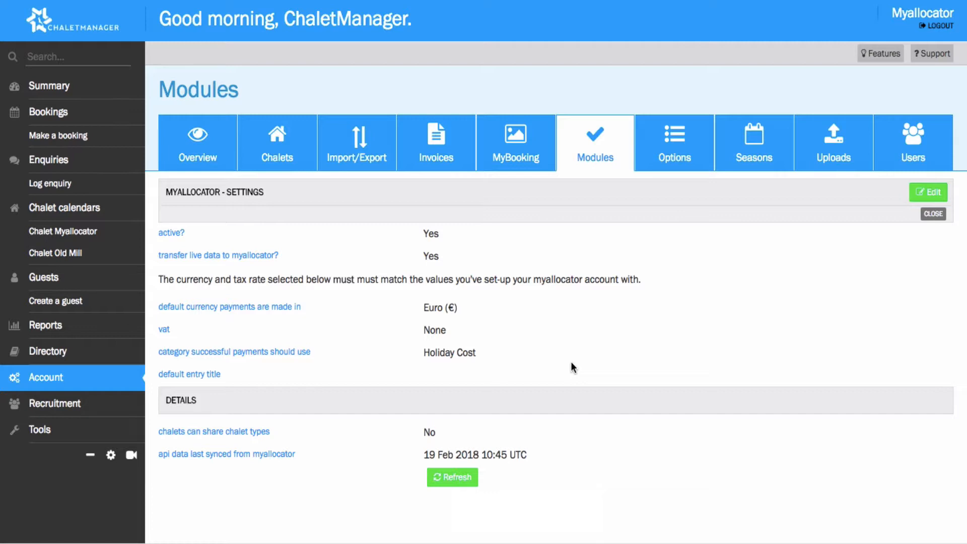
Open the chalet types list and examine the new type form's fields, master types and channel mapping options, closing it without saving
left_click(294, 172)
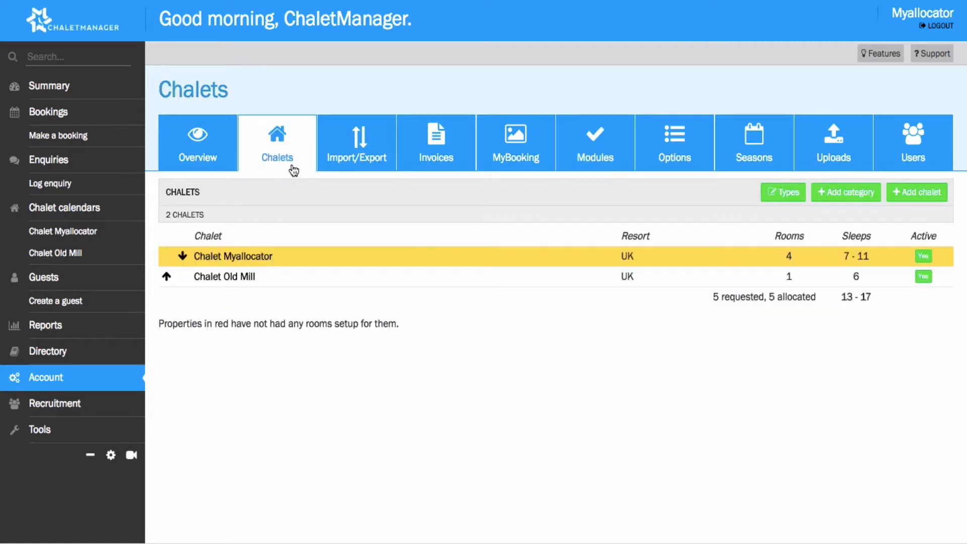
left_click(782, 193)
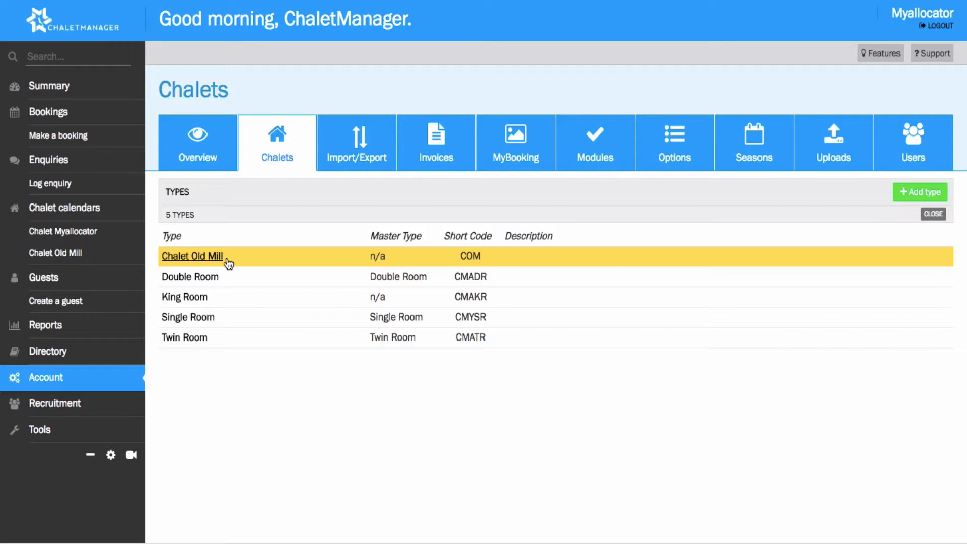
left_click(916, 203)
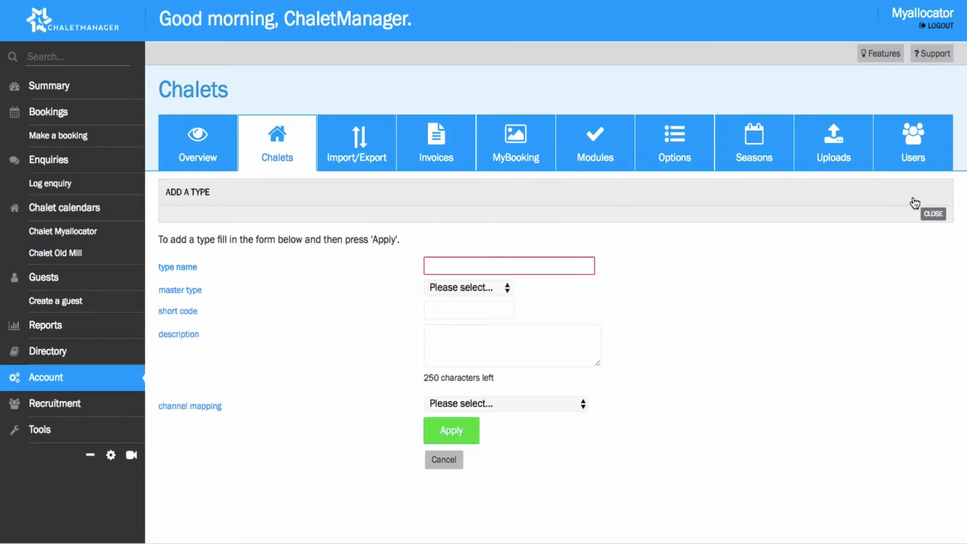
left_click(569, 272)
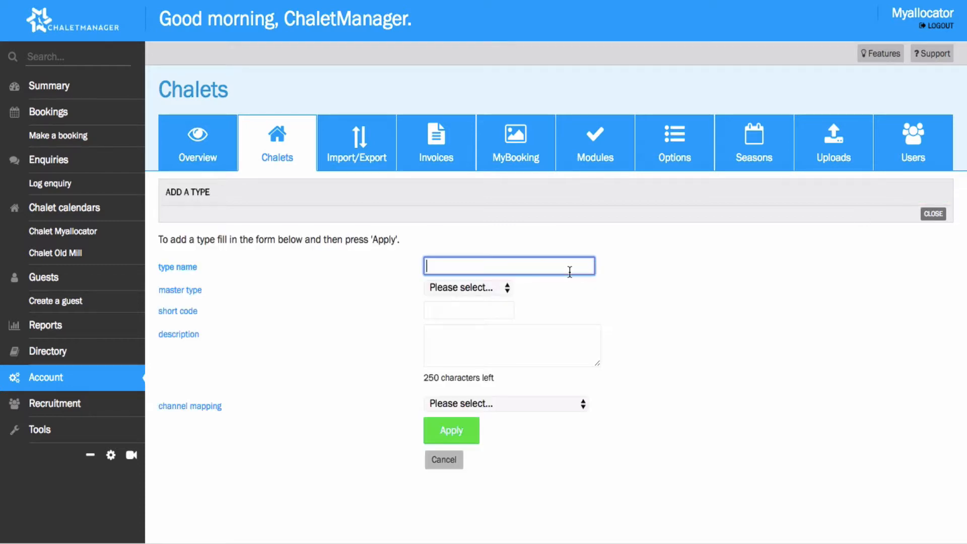
left_click(506, 288)
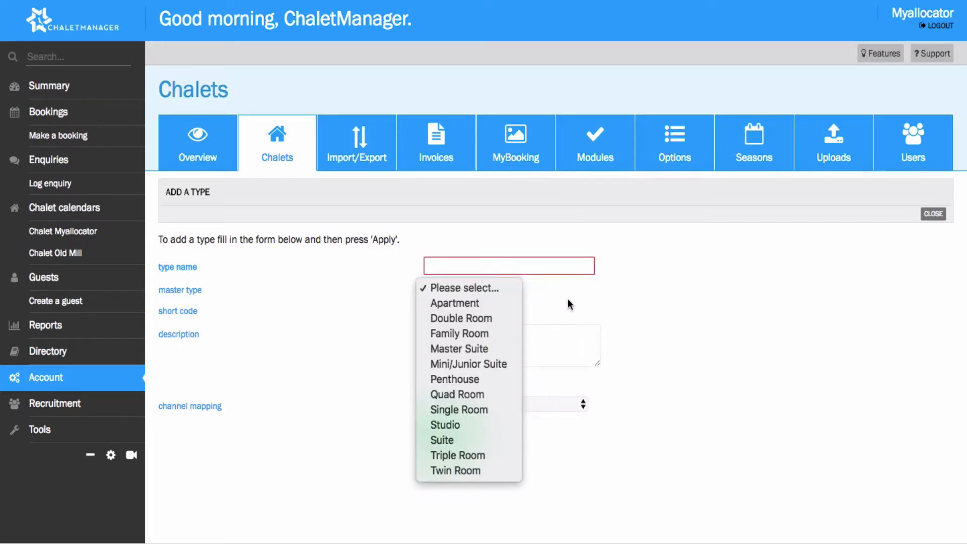
left_click(610, 301)
left_click(491, 308)
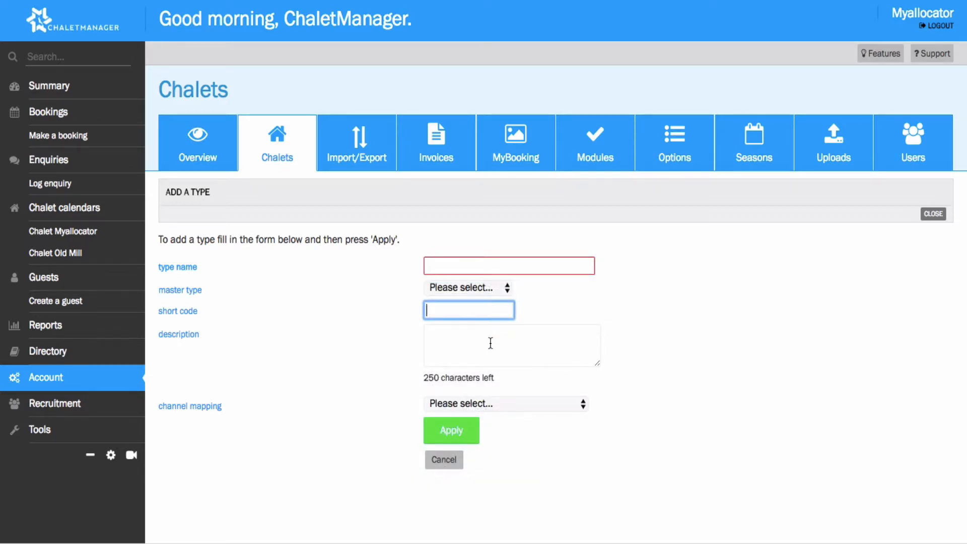
left_click(491, 343)
left_click(576, 406)
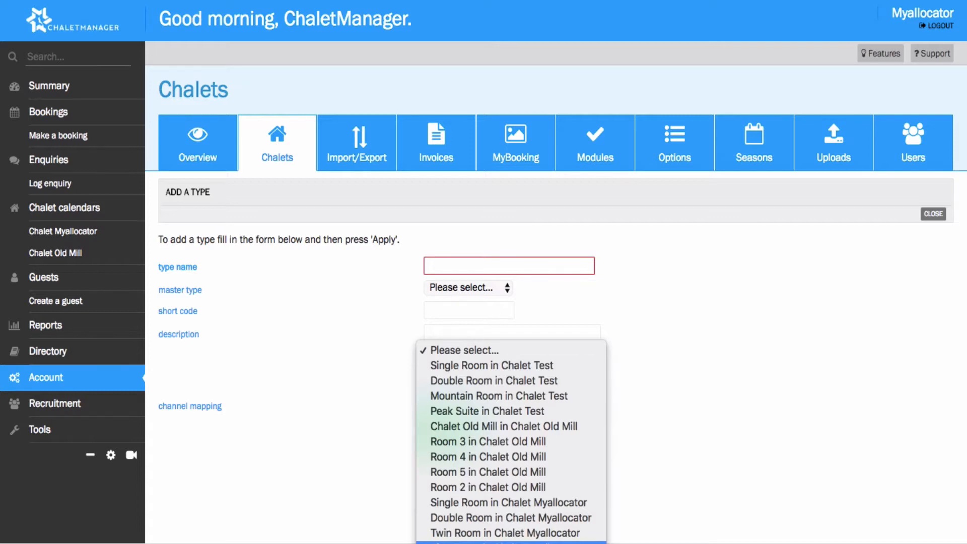
left_click(612, 376)
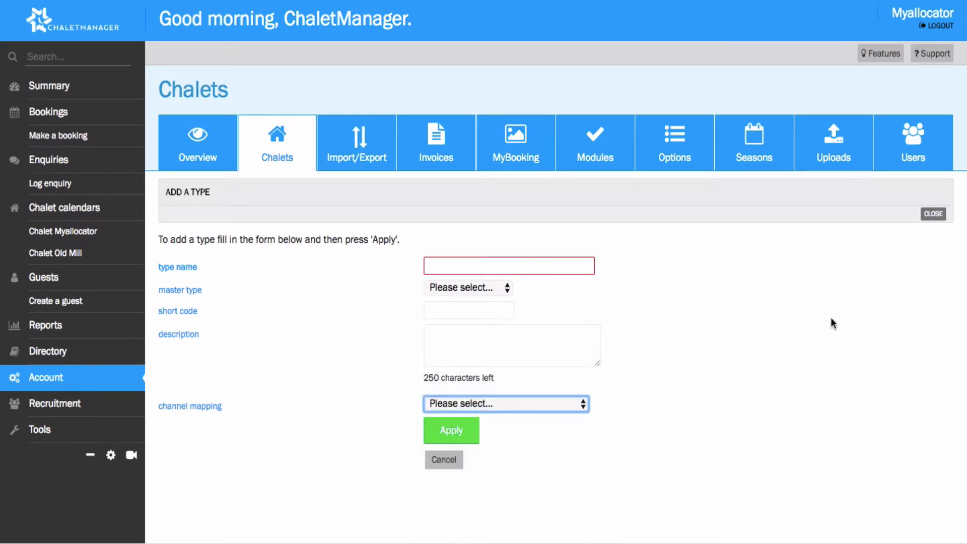
left_click(935, 217)
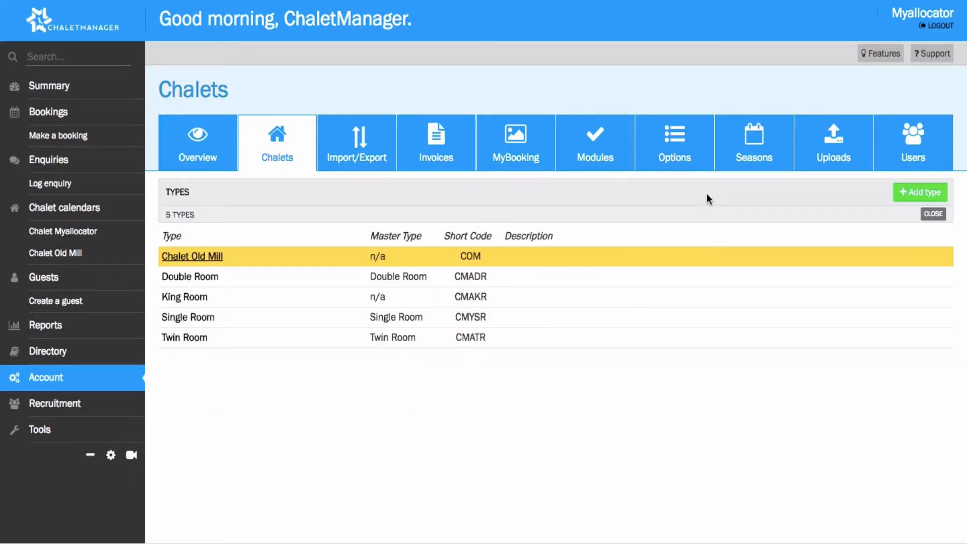
Go back to the modules list and view the myallocator settings containing the API data refresh option
left_click(605, 165)
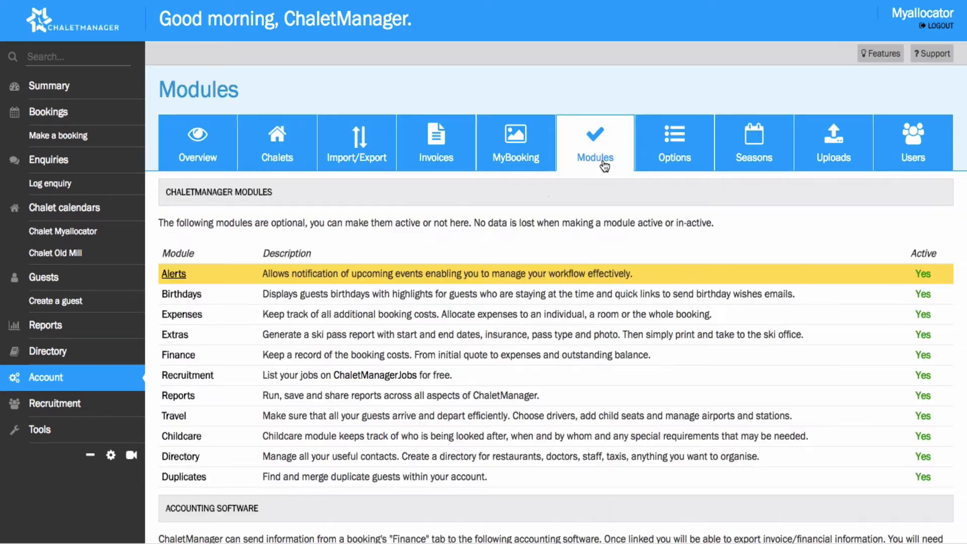
scroll(195, 423, "down", 4)
scroll(195, 444, "down", 3)
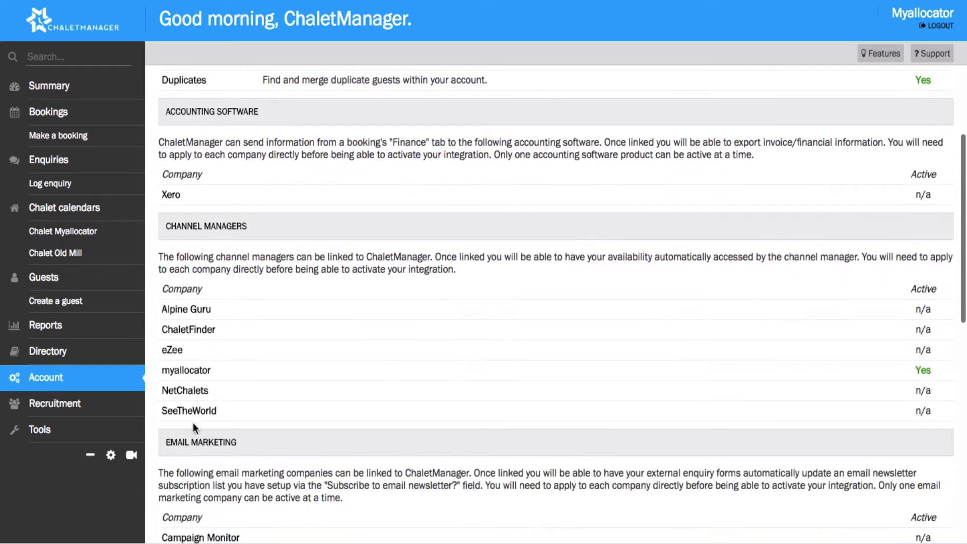
left_click(192, 371)
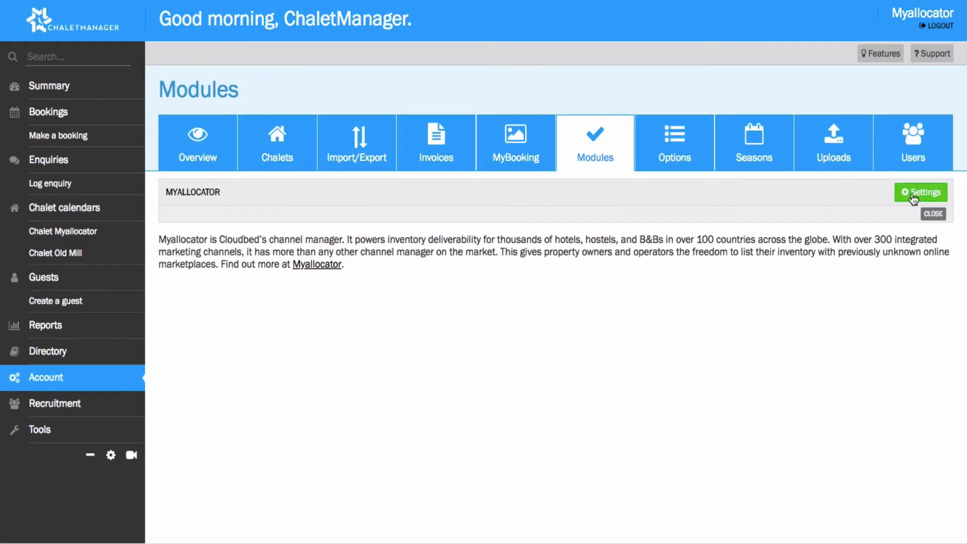
left_click(919, 193)
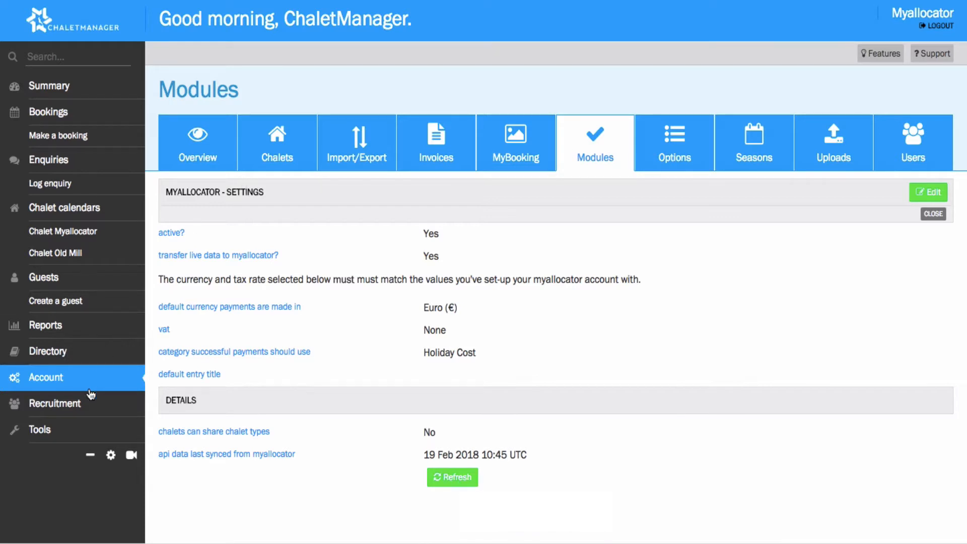
Open Chalet Myallocator for editing, select Chalet Myallocator as its chalet type and apply the chalet's details
left_click(283, 158)
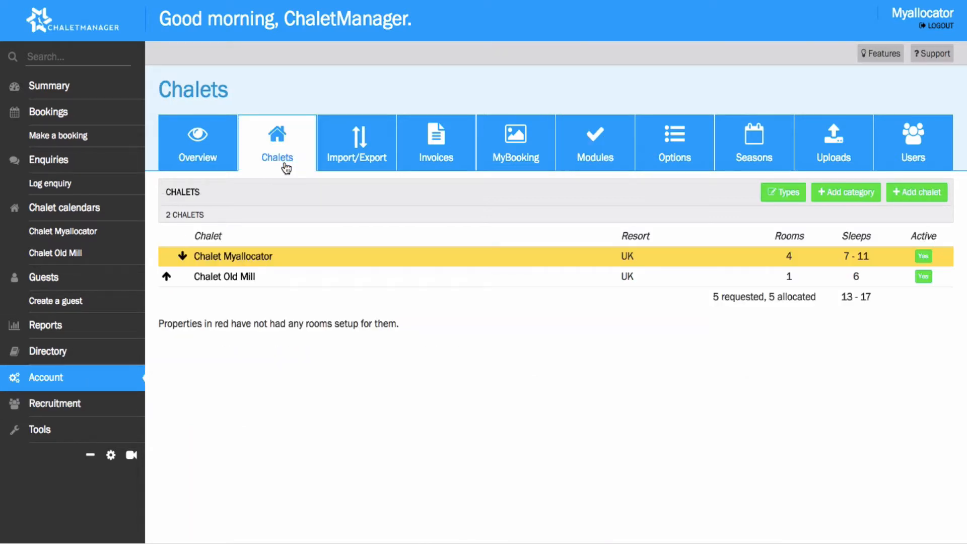
left_click(245, 257)
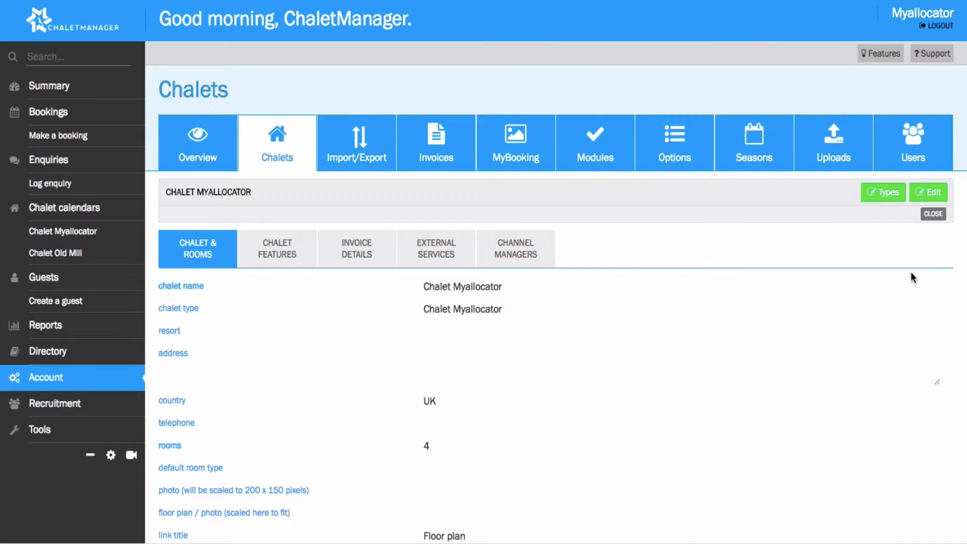
left_click(934, 194)
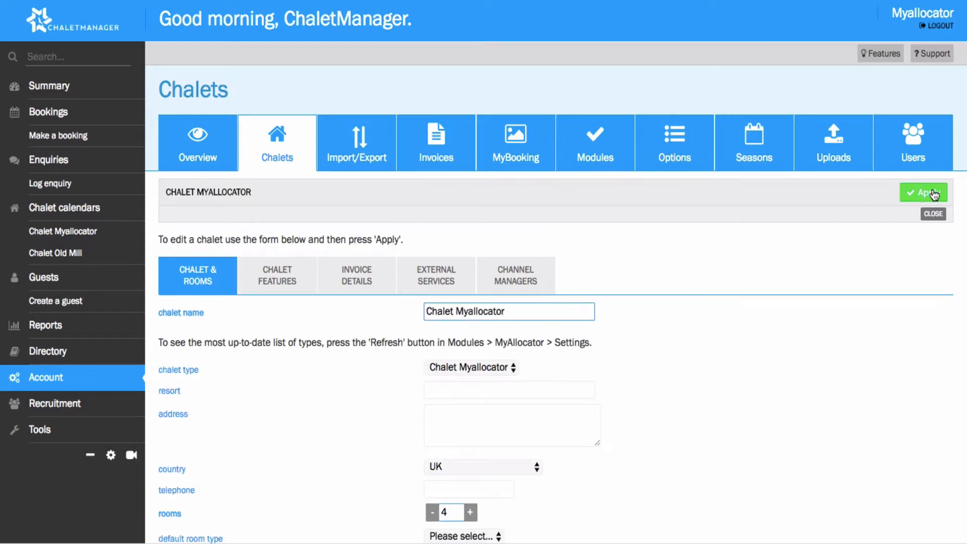
scroll(696, 304, "down", 3)
left_click(510, 299)
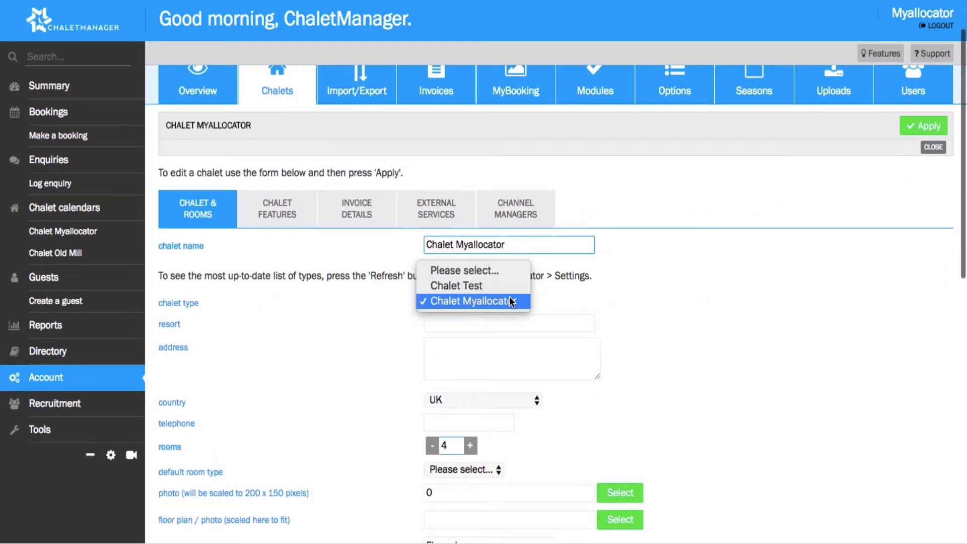
left_click(497, 302)
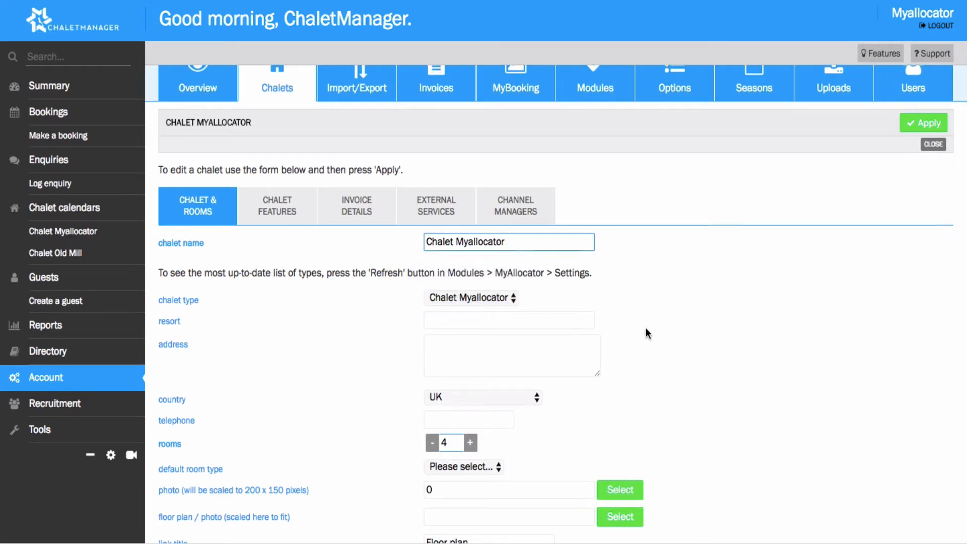
scroll(645, 328, "down", 10)
left_click(462, 484)
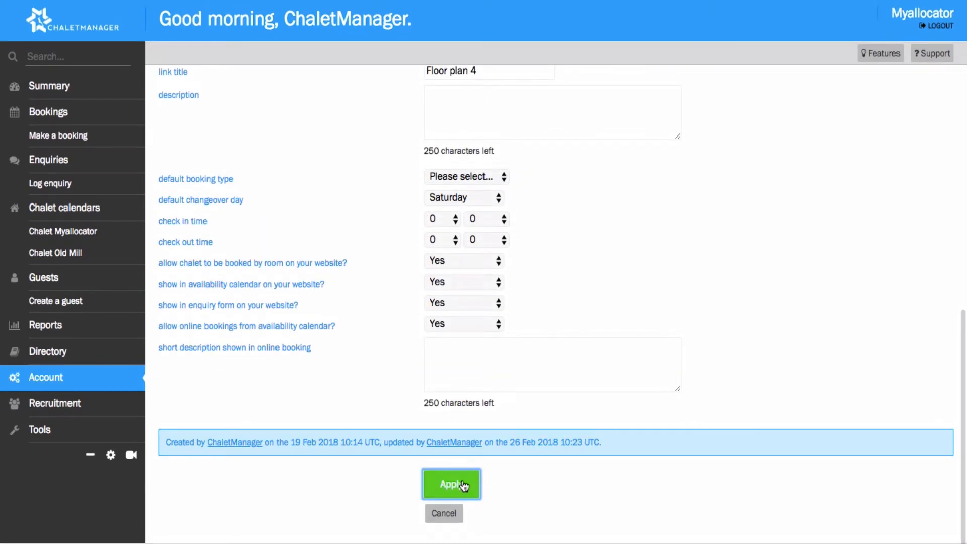
Open Chalet Myallocator's Single Room for editing, keep Single Room as its room type, apply it and return to the chalet
scroll(342, 359, "down", 15)
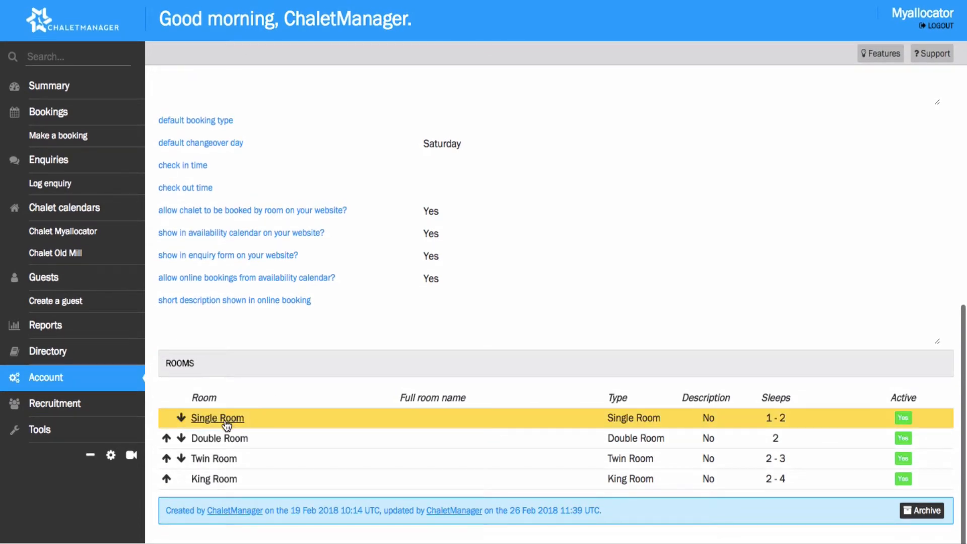
left_click(217, 418)
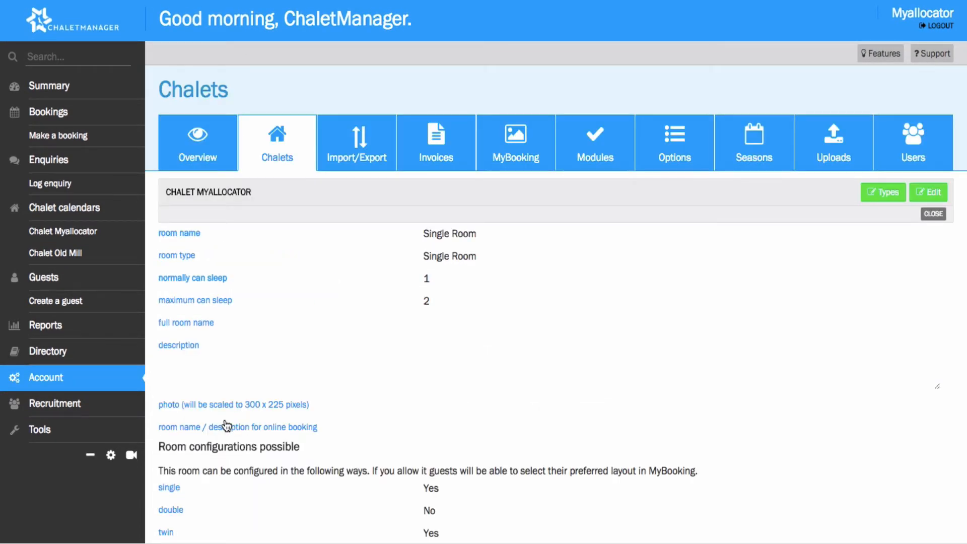
left_click(934, 201)
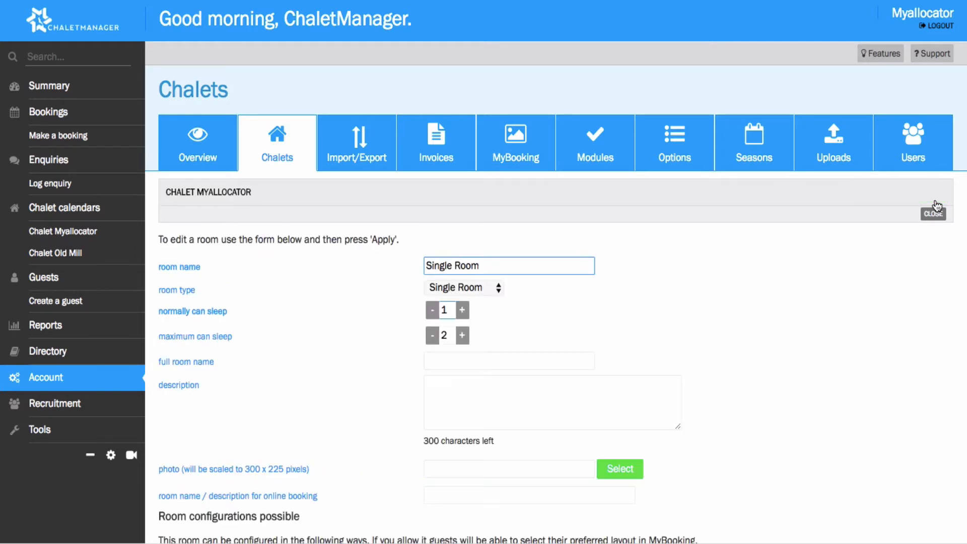
left_click(497, 289)
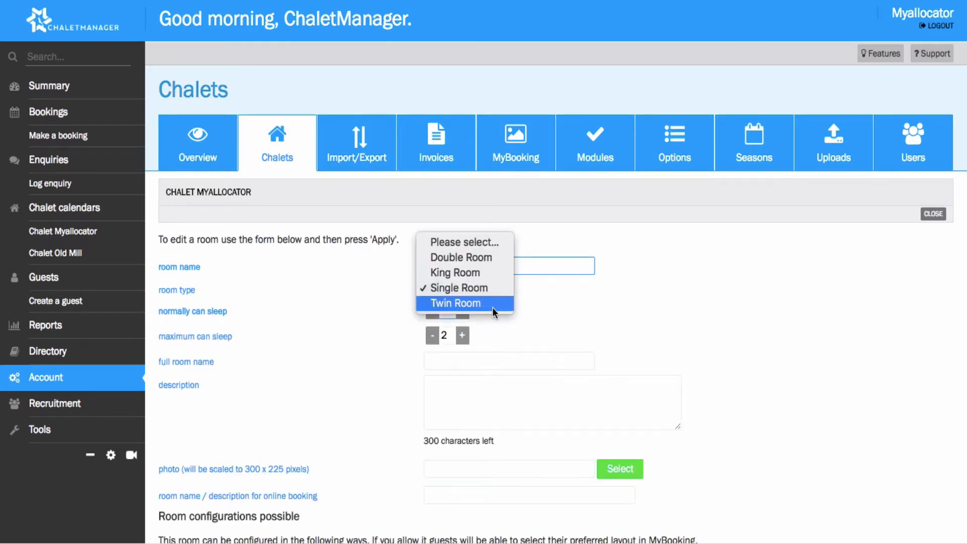
left_click(478, 288)
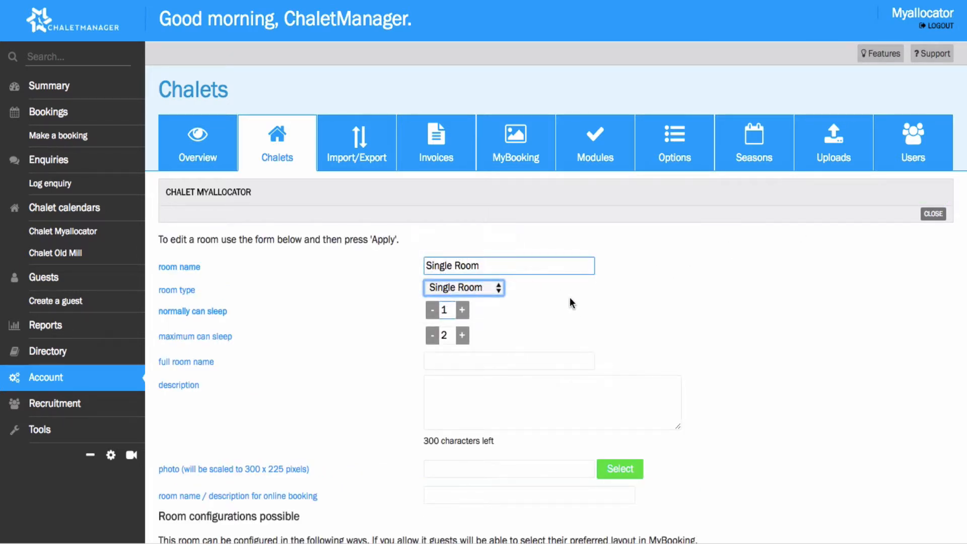
scroll(569, 297, "down", 4)
left_click(458, 453)
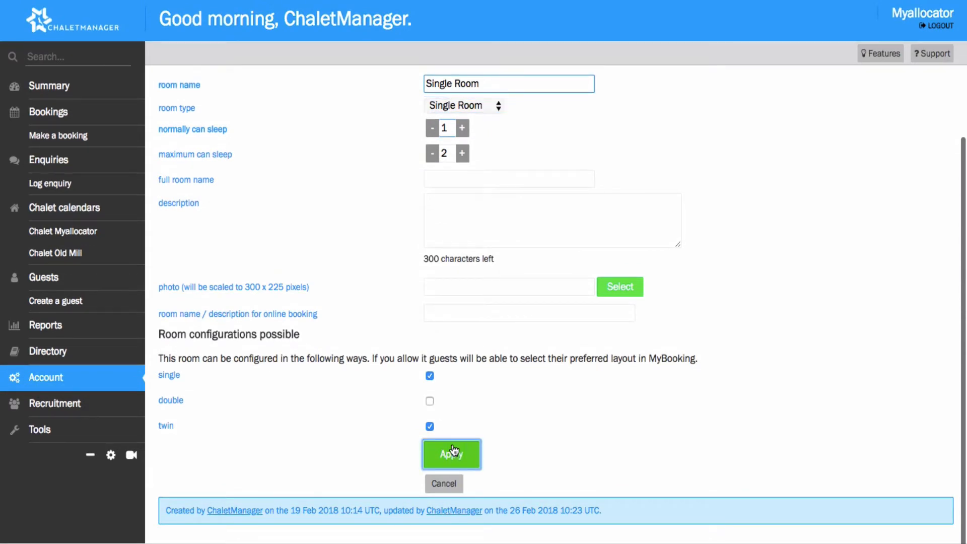
scroll(271, 308, "down", 2)
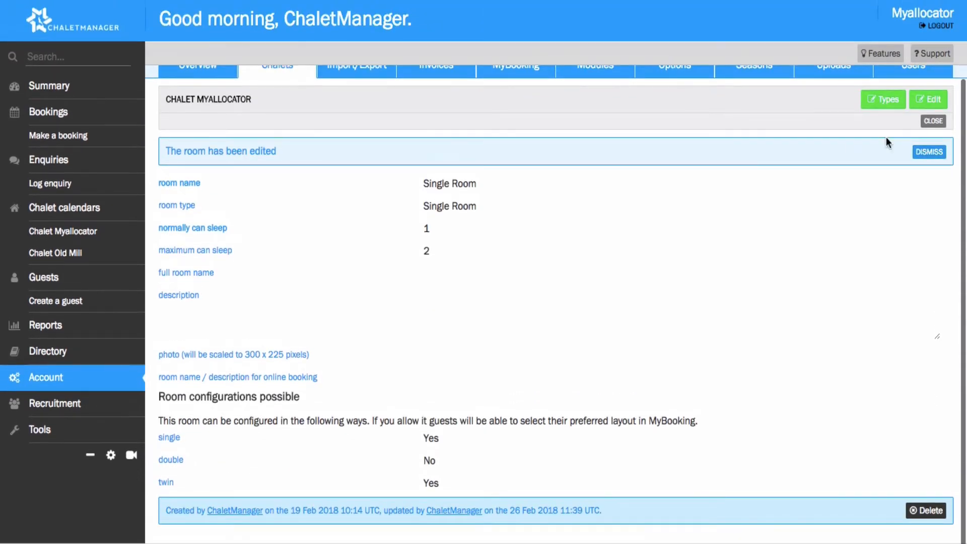
left_click(925, 126)
scroll(304, 284, "down", 10)
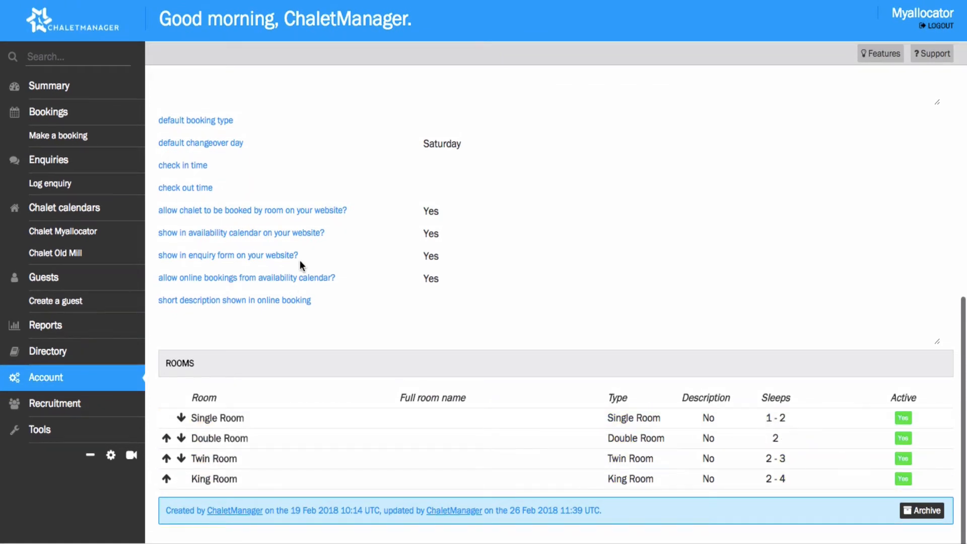
scroll(300, 260, "up", 10)
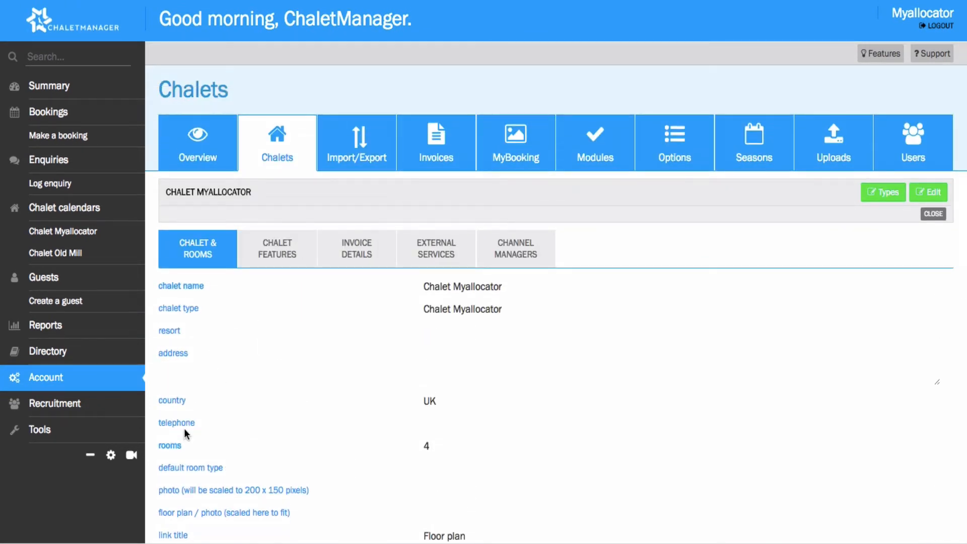
Open the seasons list and review the rate plans set up for the Season 18/19 season
left_click(772, 151)
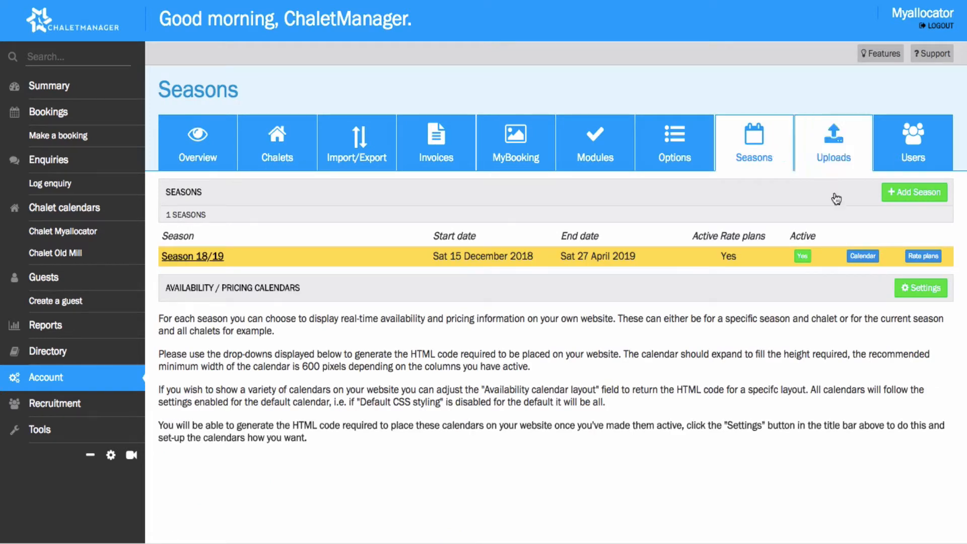
left_click(913, 257)
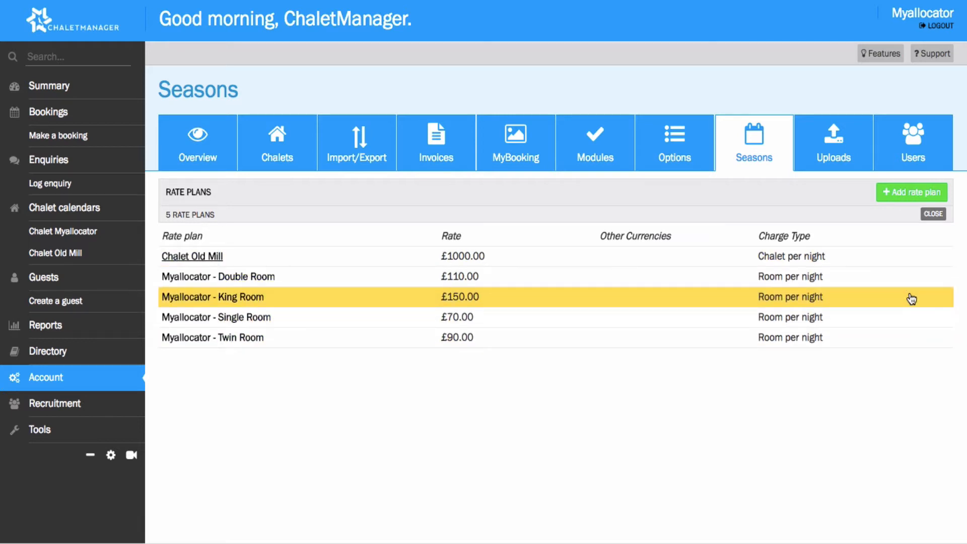
left_click(938, 223)
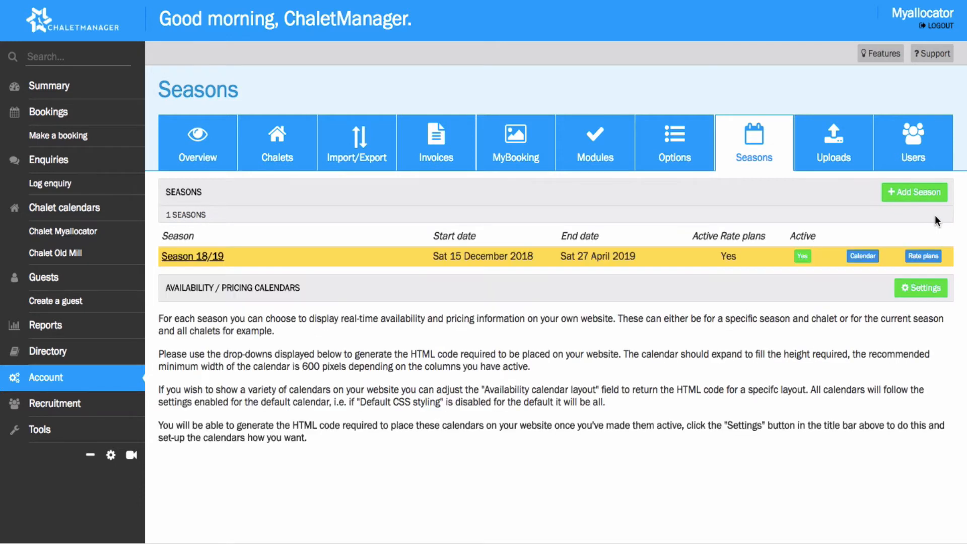
Open the Season 18/19 calendar and examine Chalet Myallocator's rate plan overrides for each room type
left_click(863, 258)
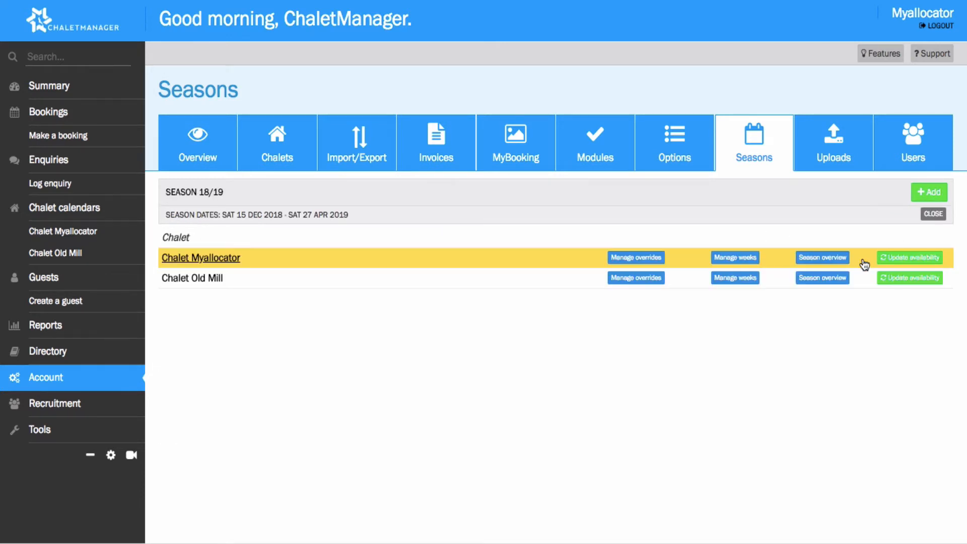
left_click(633, 261)
scroll(447, 335, "down", 3)
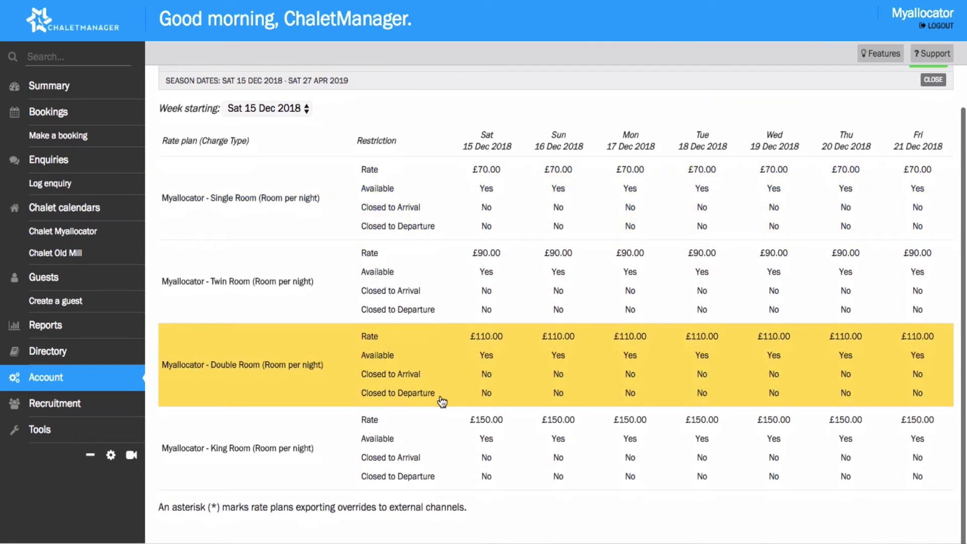
scroll(443, 269, "up", 1)
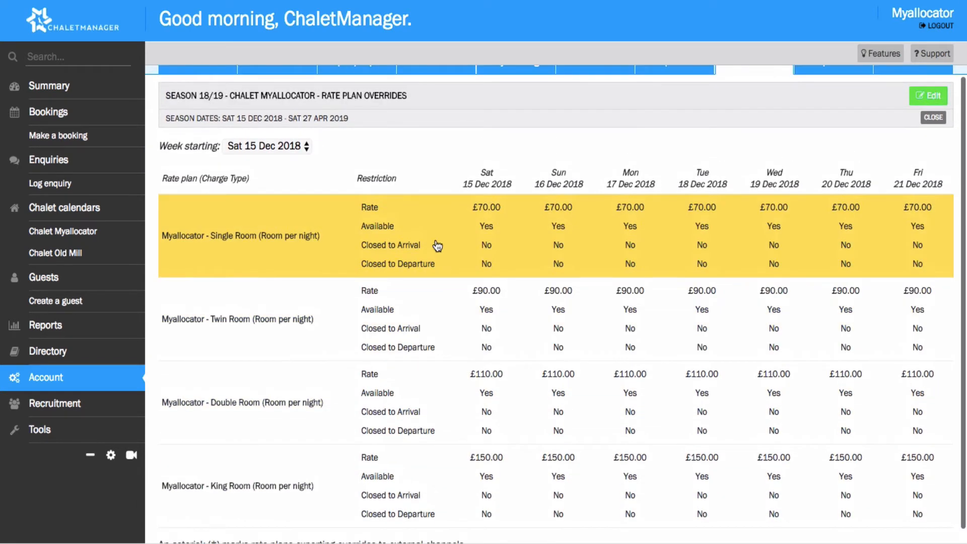
scroll(437, 246, "up", 1)
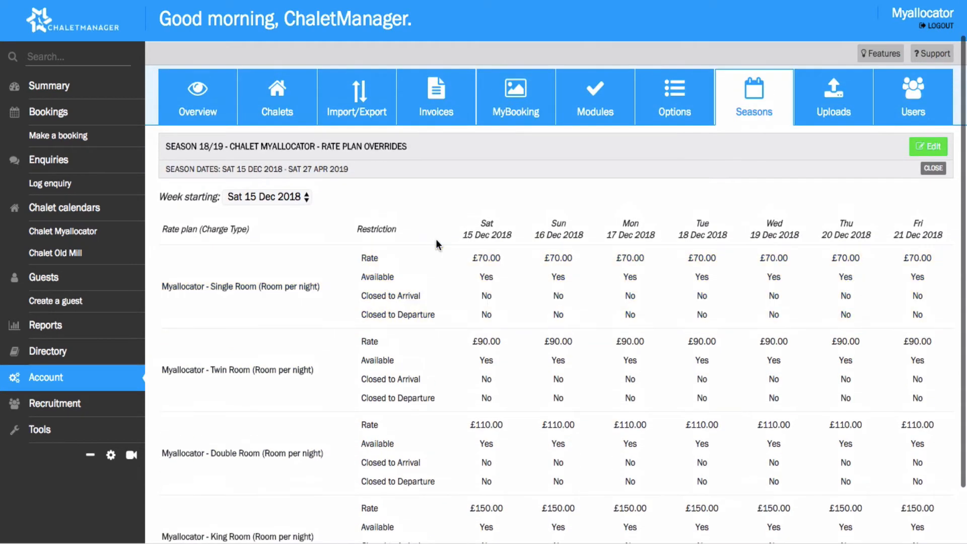
left_click(935, 171)
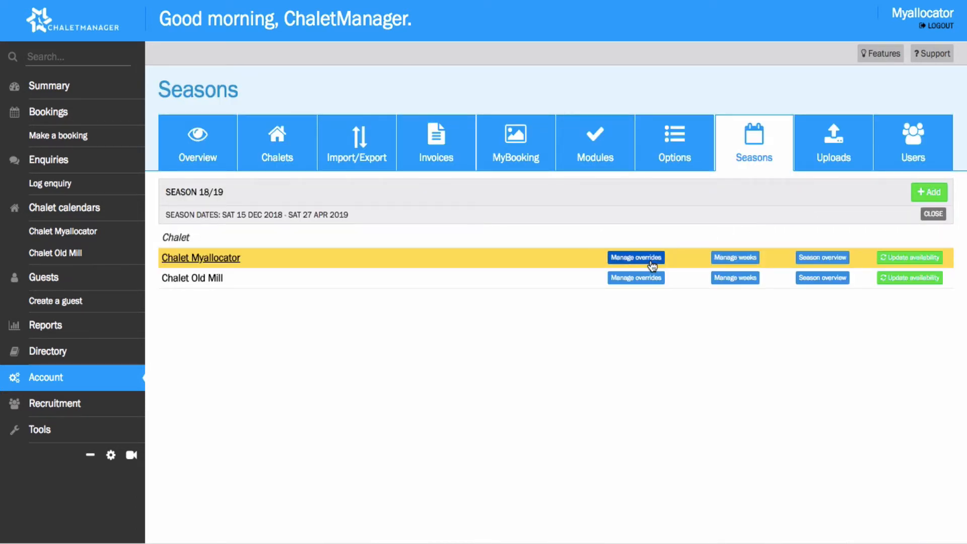
Edit Chalet Myallocator's Season 18/19 calendar, keep Myallocator - Double Room with Channels visibility for the double room, and apply the form
left_click(211, 258)
left_click(928, 191)
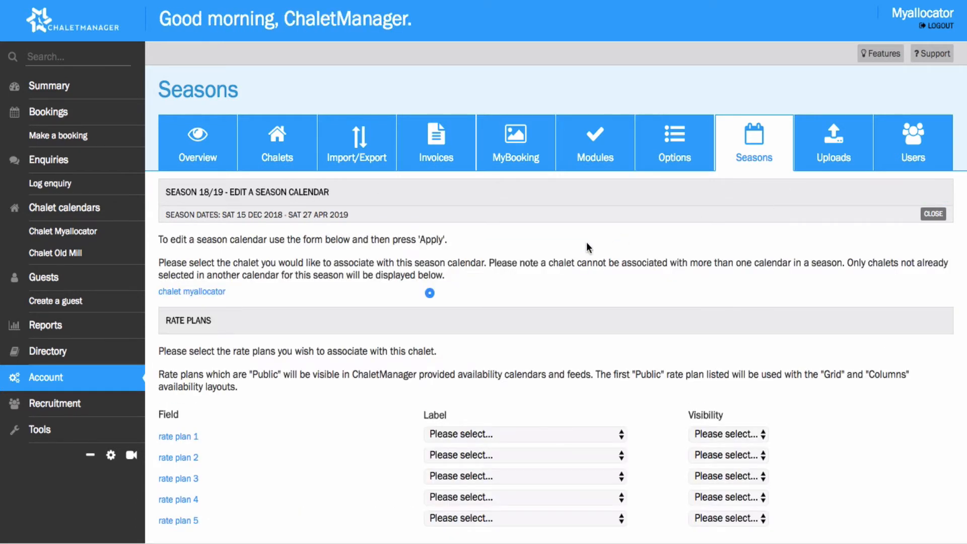
scroll(586, 247, "down", 5)
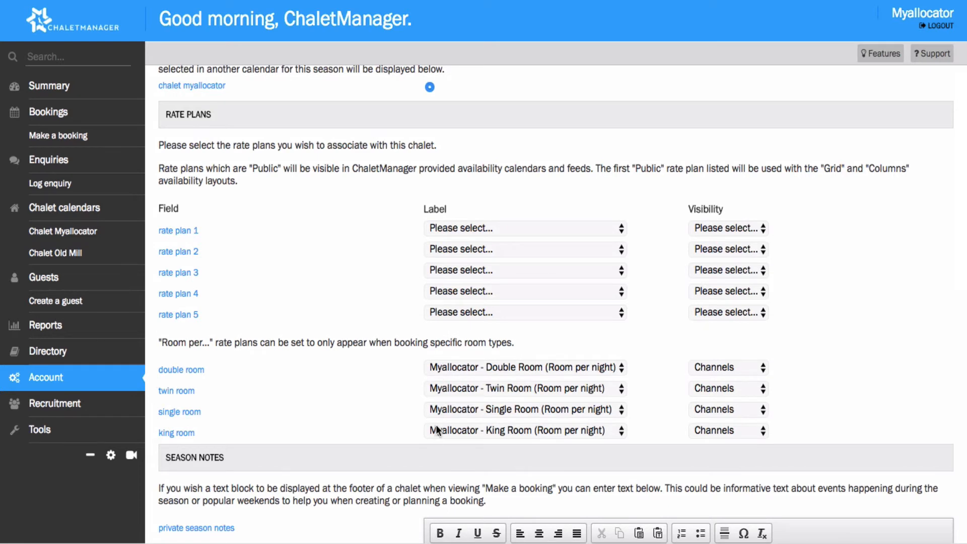
left_click(537, 361)
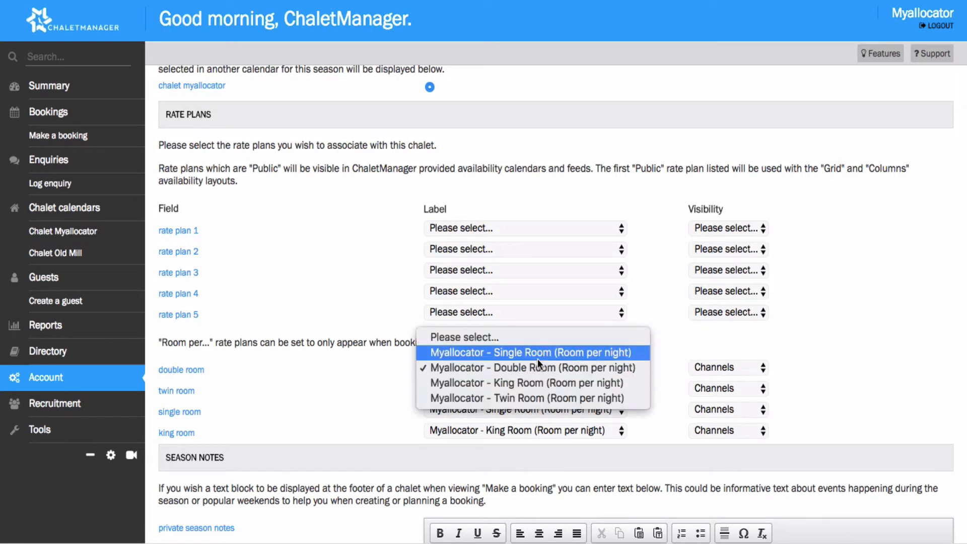
left_click(862, 367)
left_click(746, 367)
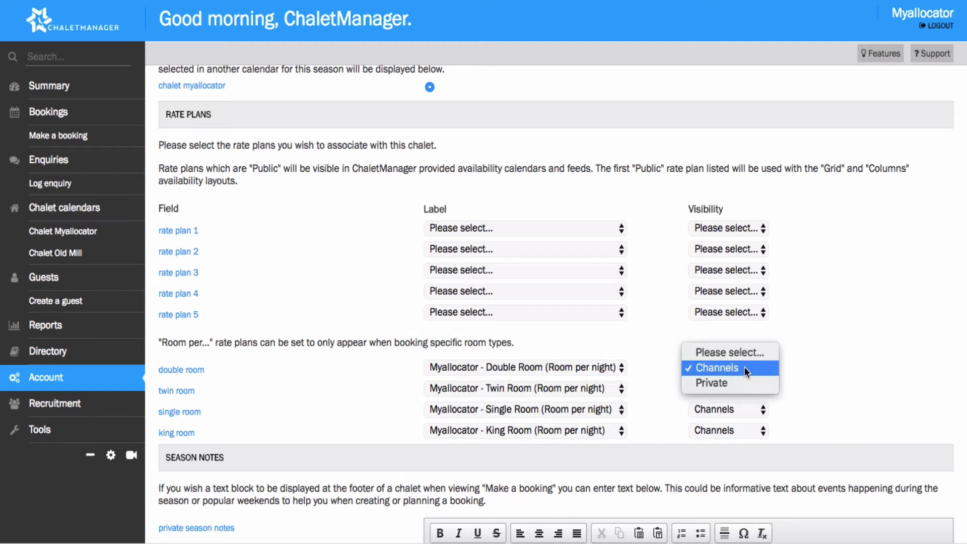
left_click(805, 366)
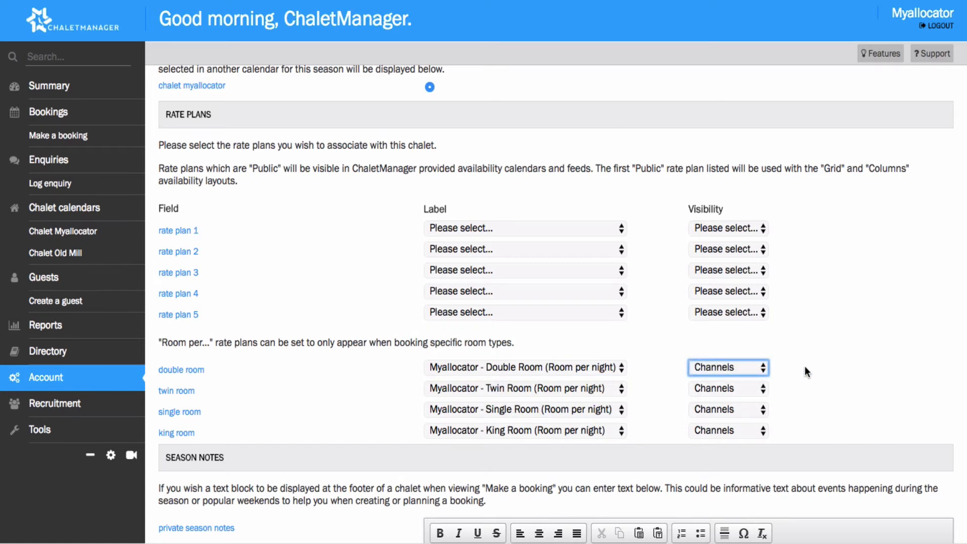
scroll(808, 365, "down", 10)
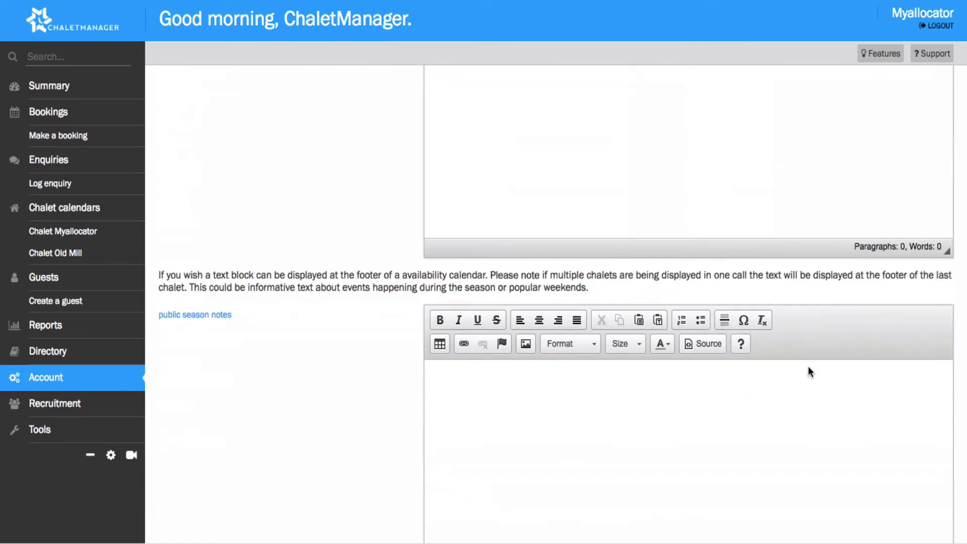
left_click(474, 464)
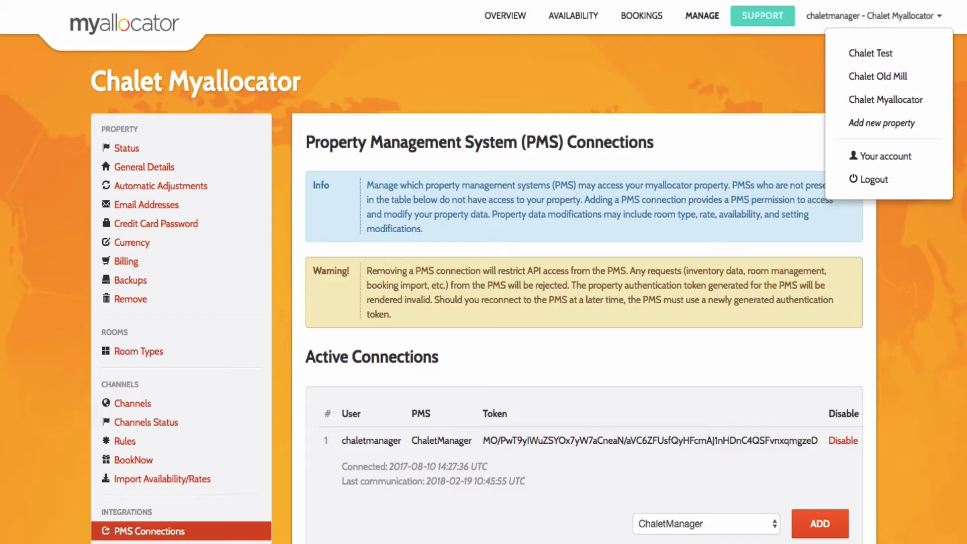
Switch to myallocator, list Chalet Myallocator's channels and open the Booking.com channel credentials to examine the connection instructions and Hotel Id field
left_click(34, 259)
scroll(47, 283, "down", 6)
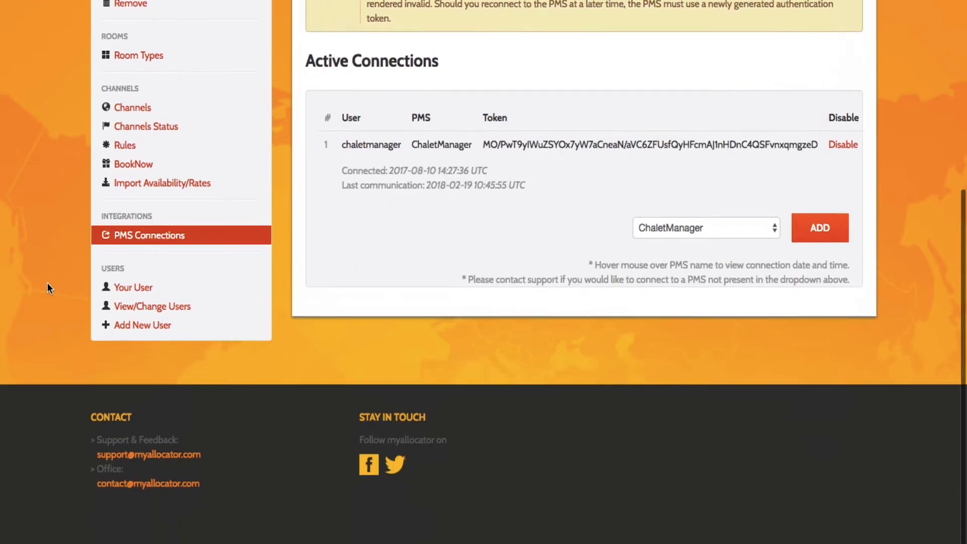
left_click(142, 98)
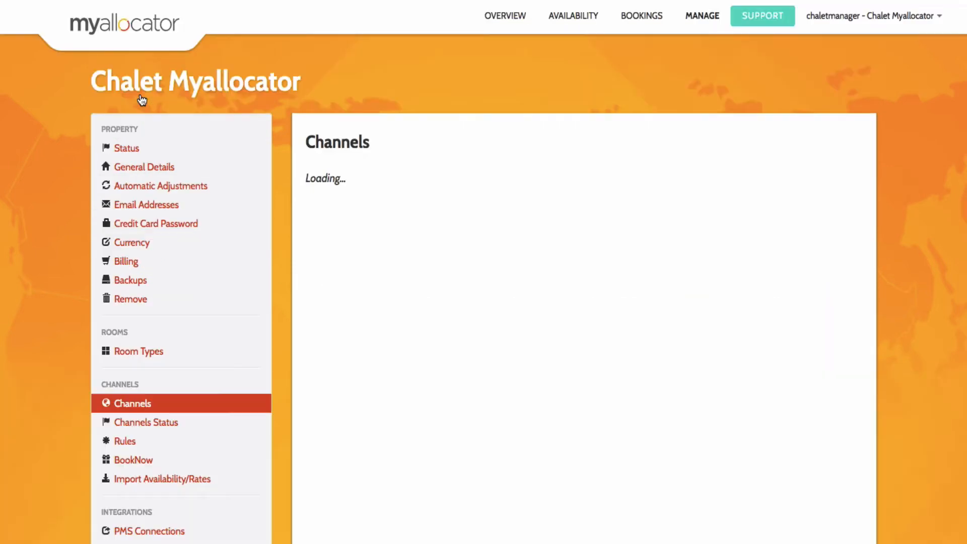
left_click(345, 278)
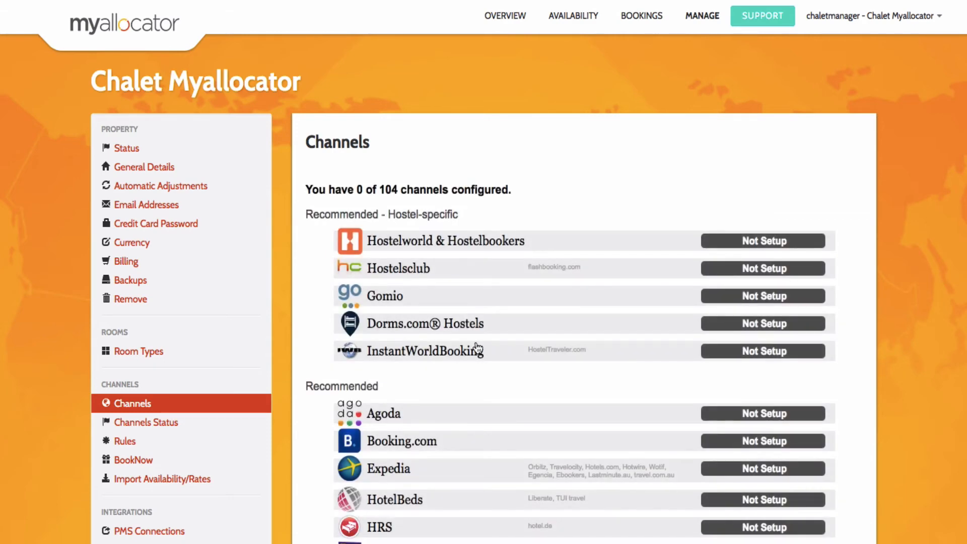
scroll(475, 346, "down", 3)
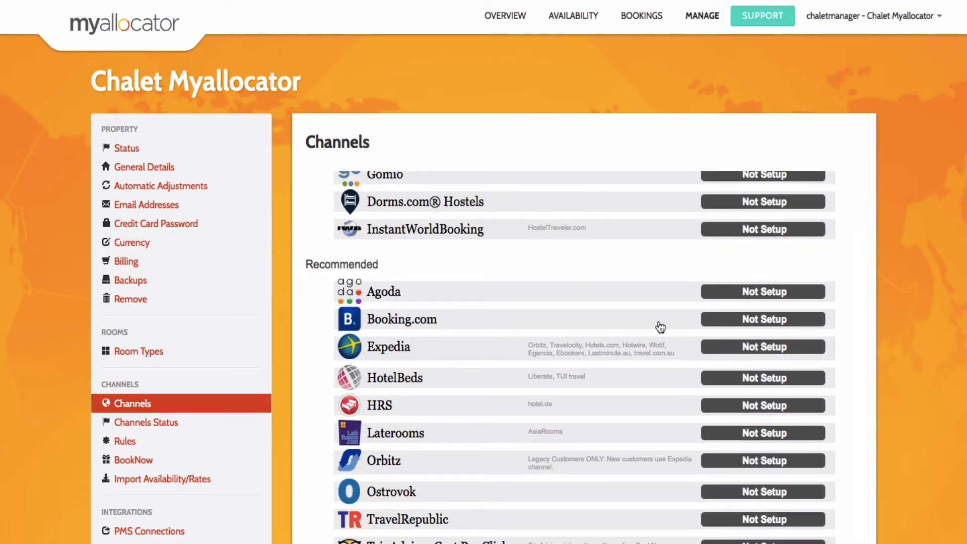
left_click(712, 323)
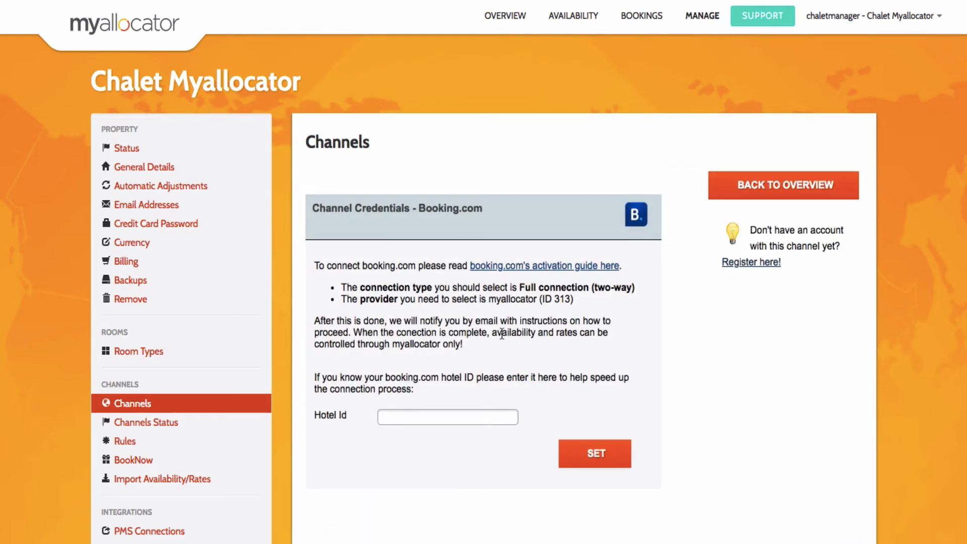
scroll(490, 210, "down", 2)
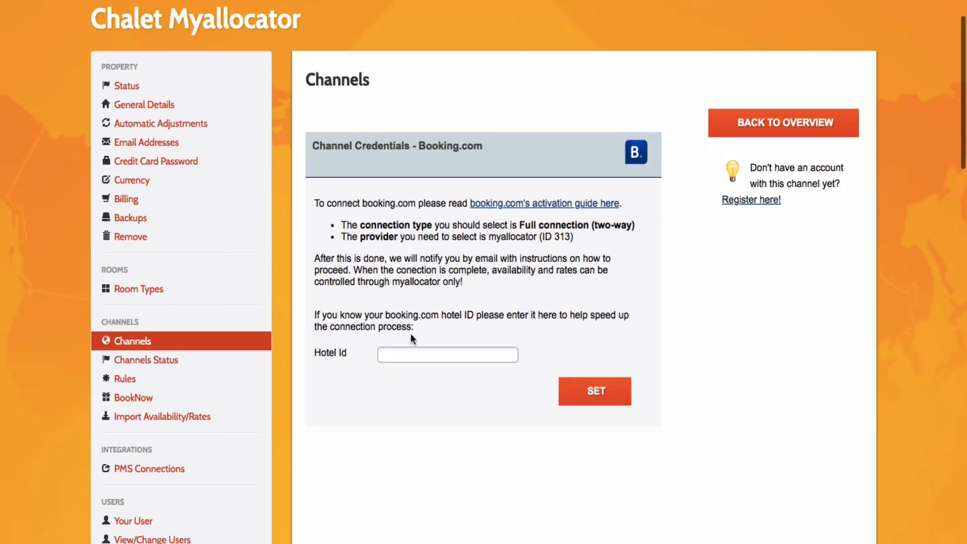
left_click(400, 354)
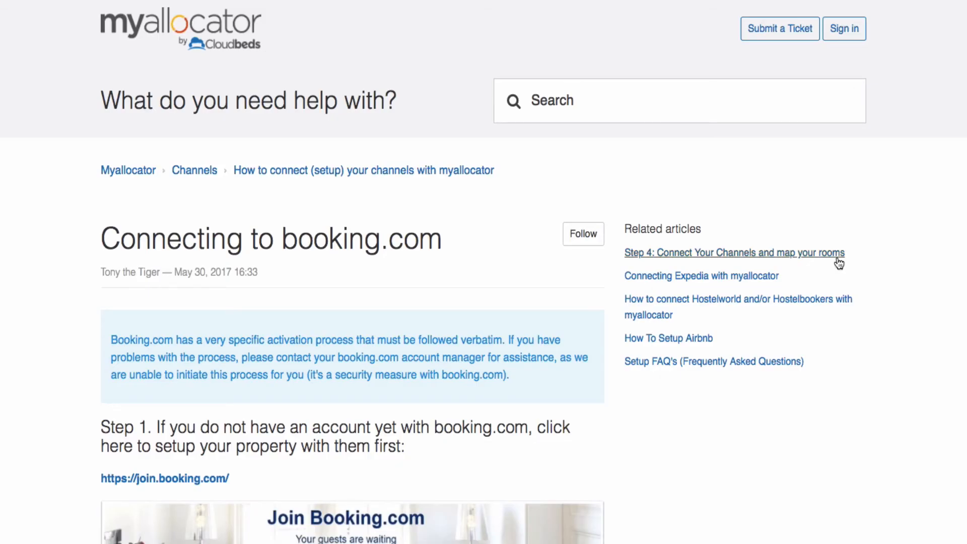
Read through the "Connecting to booking.com" help article, covering the extranet login, provider selection and connection confirmation steps
scroll(837, 261, "down", 8)
scroll(838, 262, "down", 19)
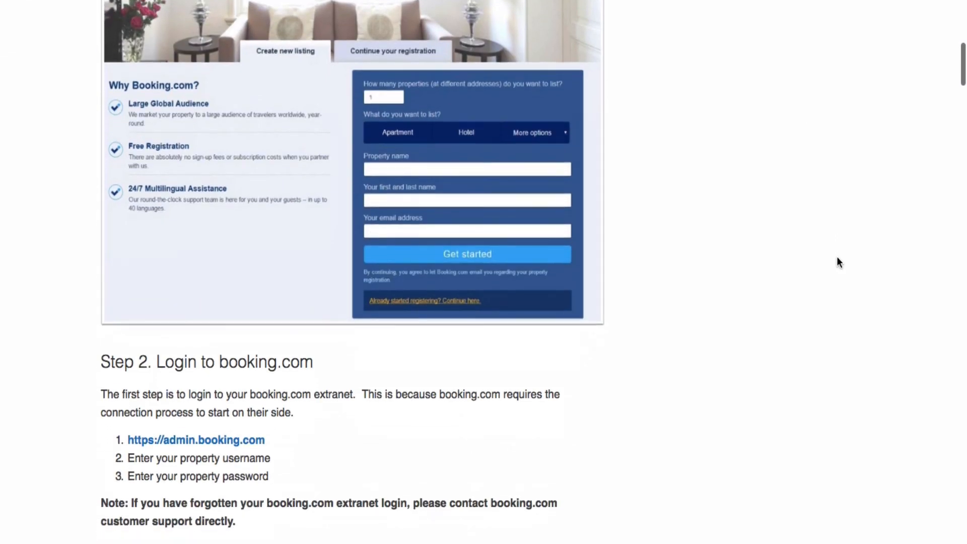
scroll(838, 261, "down", 20)
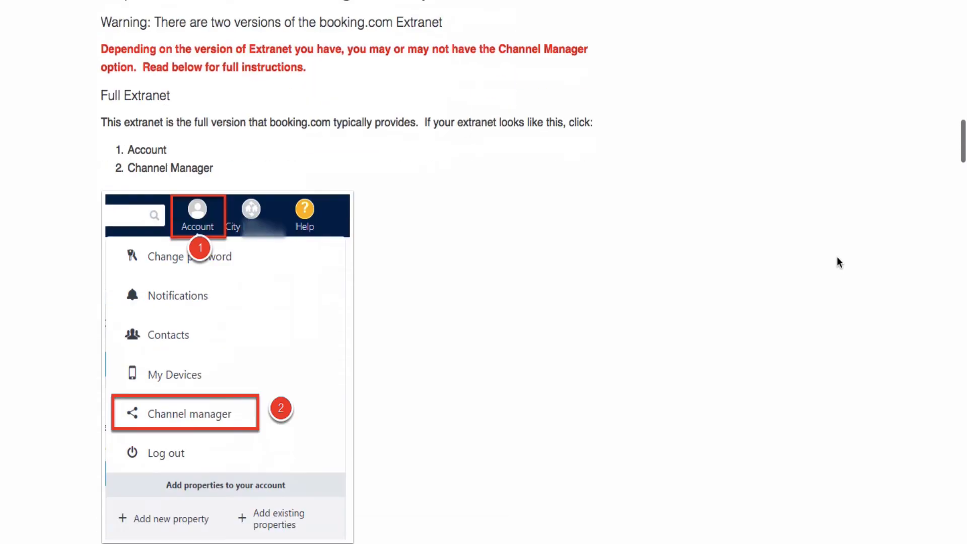
scroll(838, 262, "down", 20)
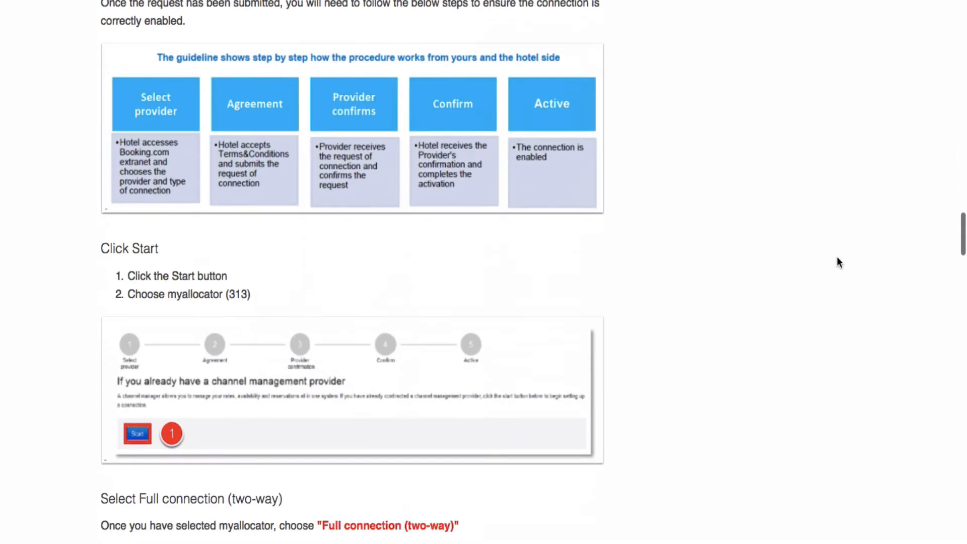
scroll(838, 262, "down", 20)
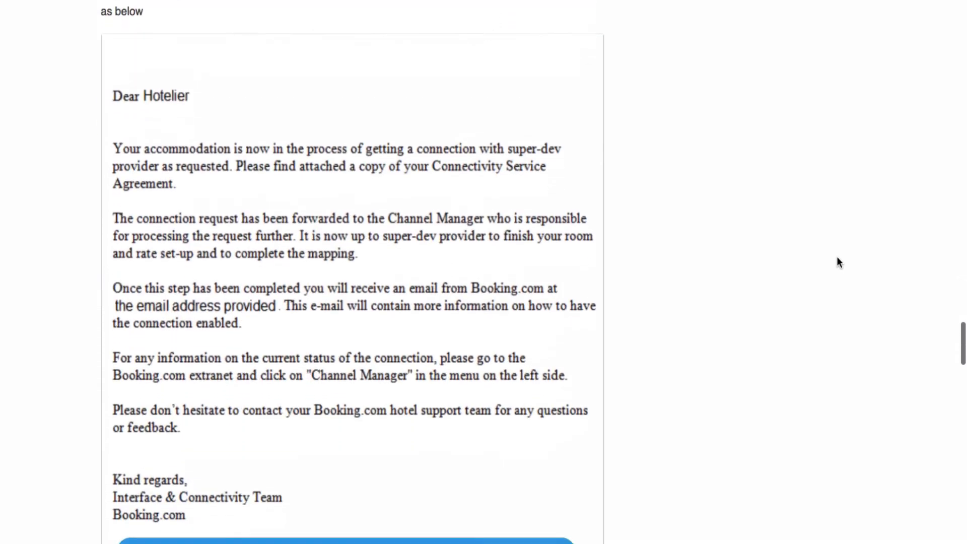
scroll(837, 258, "down", 15)
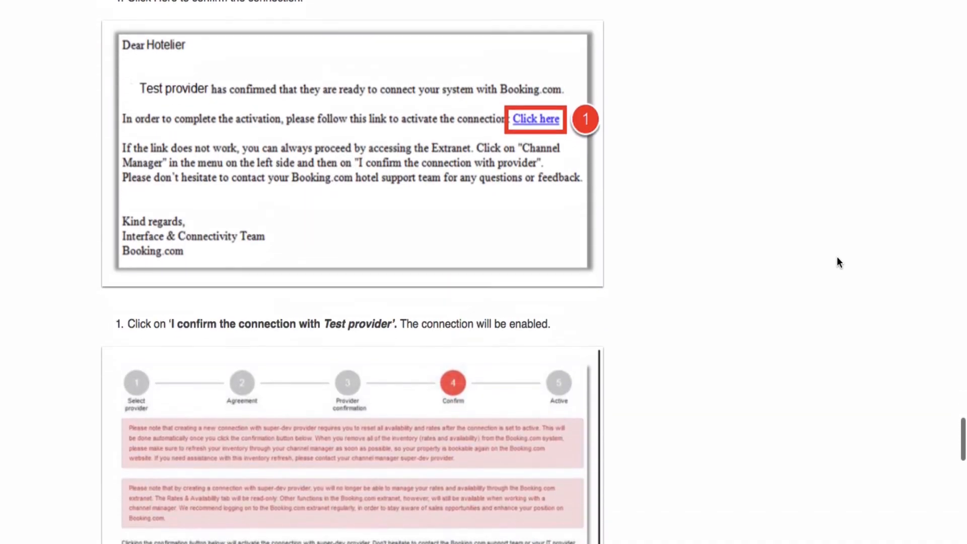